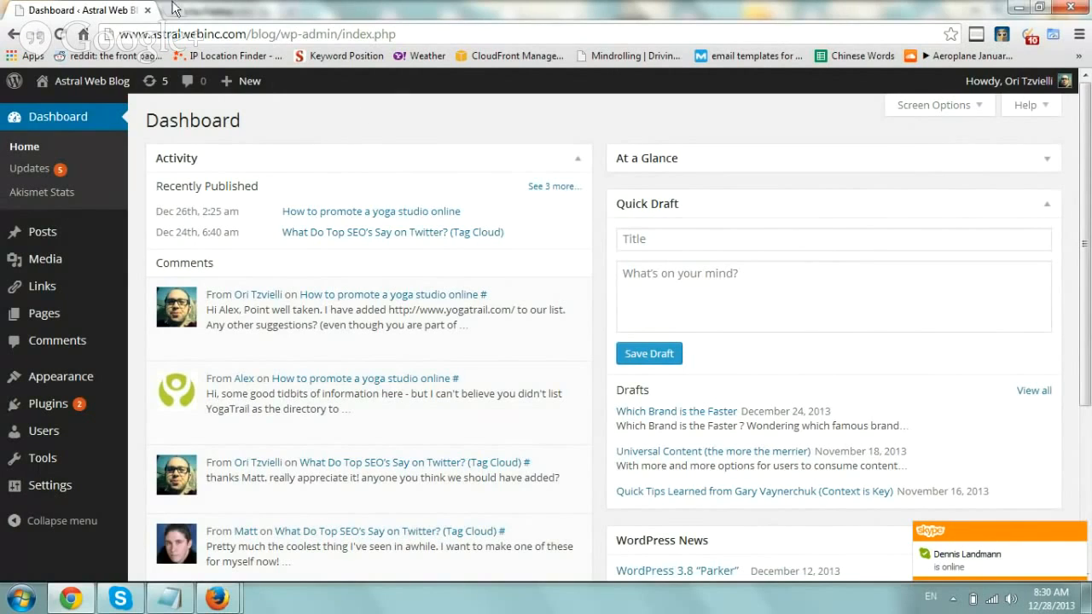
- View the blog's live Contact page in a new tab, then return to the Dashboard tab
{"action": "middle_click", "coordinate": [124, 96]}
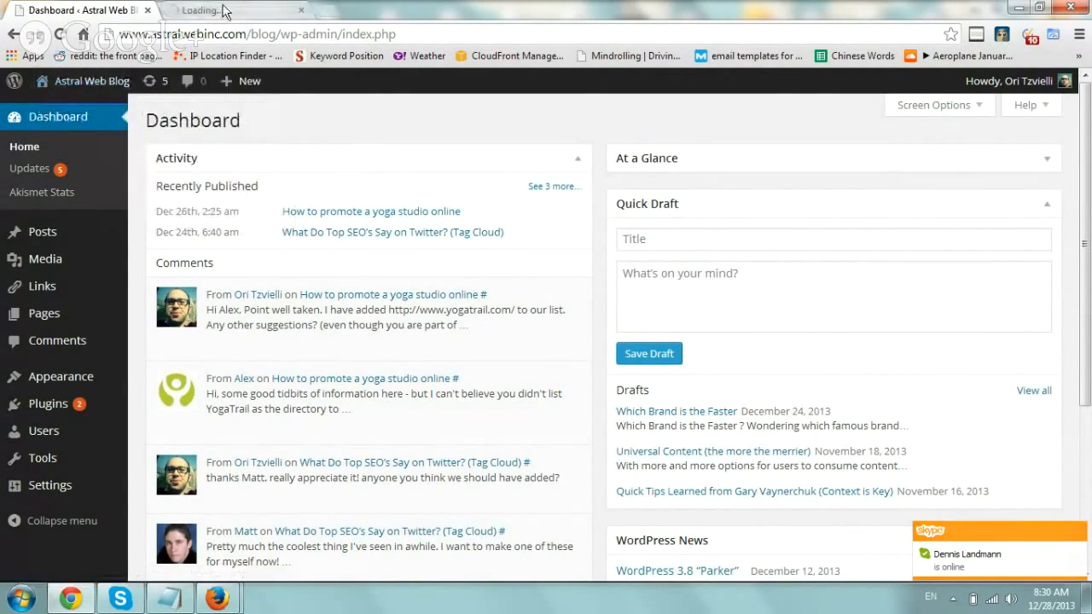
{"action": "left_click", "coordinate": [217, 10]}
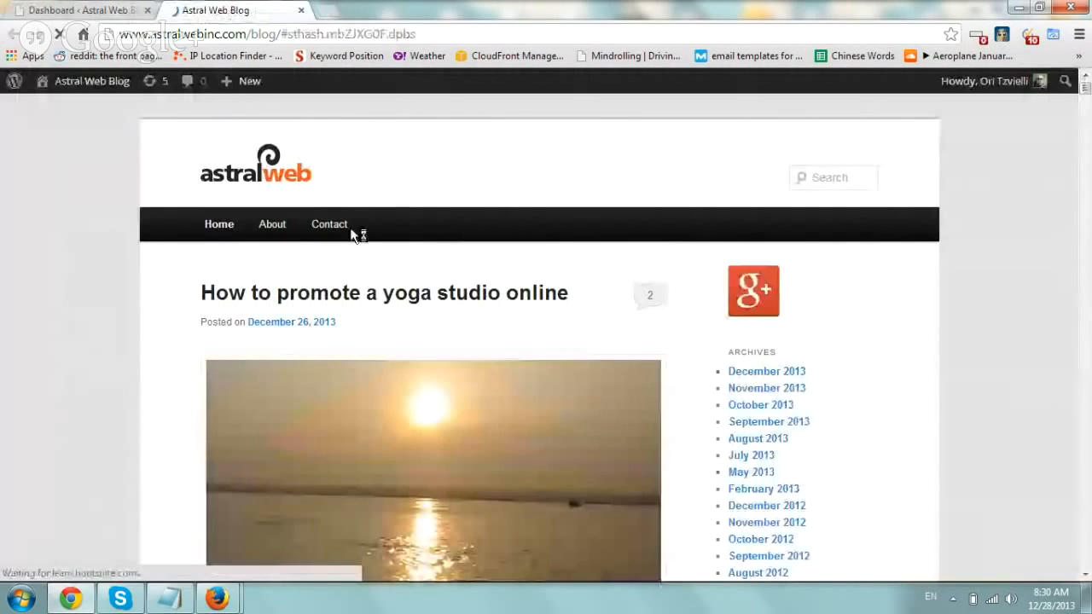
{"action": "left_click", "coordinate": [329, 227]}
{"action": "scroll", "coordinate": [100, 254], "scroll_direction": "down", "scroll_amount": 1}
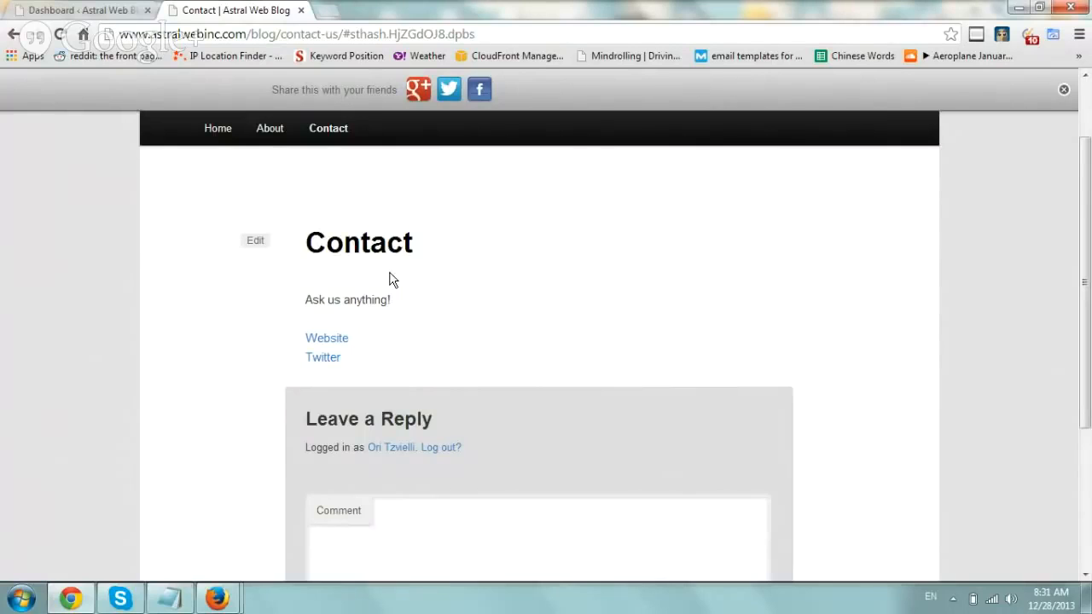
{"action": "left_click", "coordinate": [113, 8]}
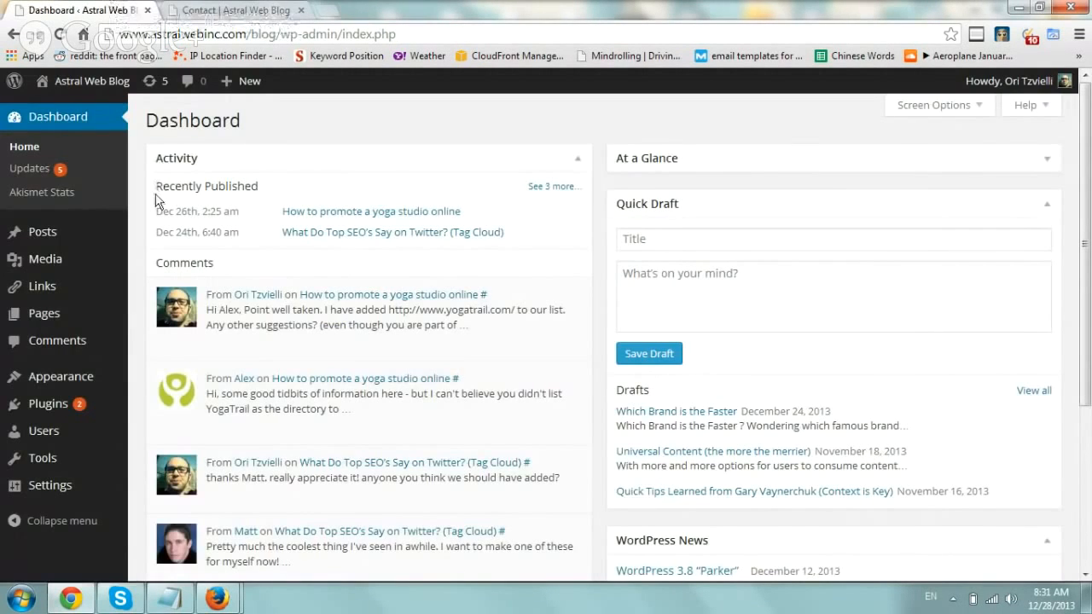
- Search plugins for 'contact form 7', then install and activate Contact Form 7
{"action": "left_click", "coordinate": [164, 412]}
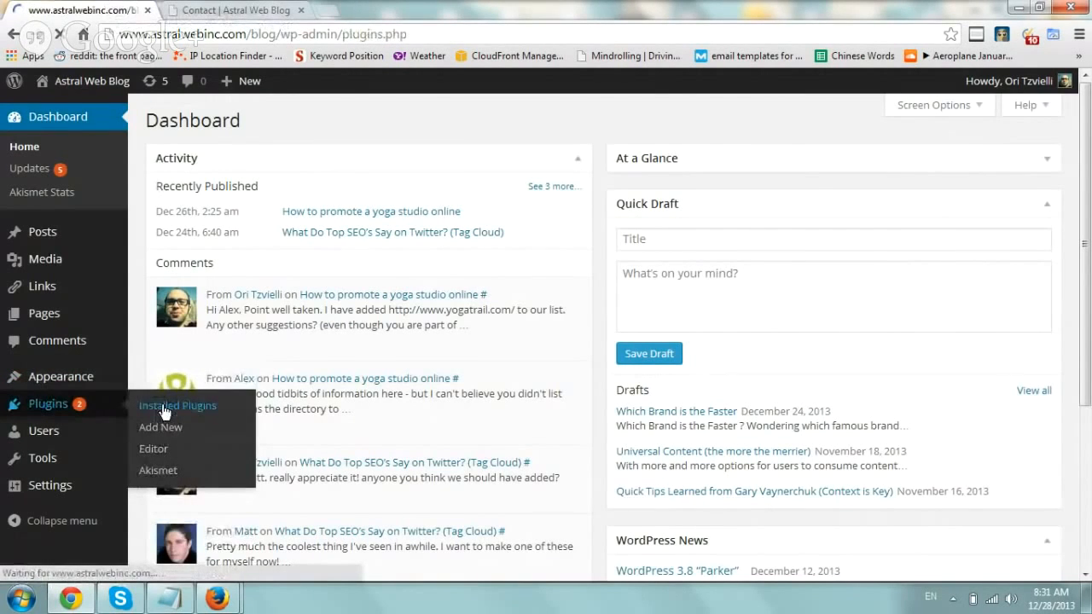
{"action": "left_click", "coordinate": [249, 125]}
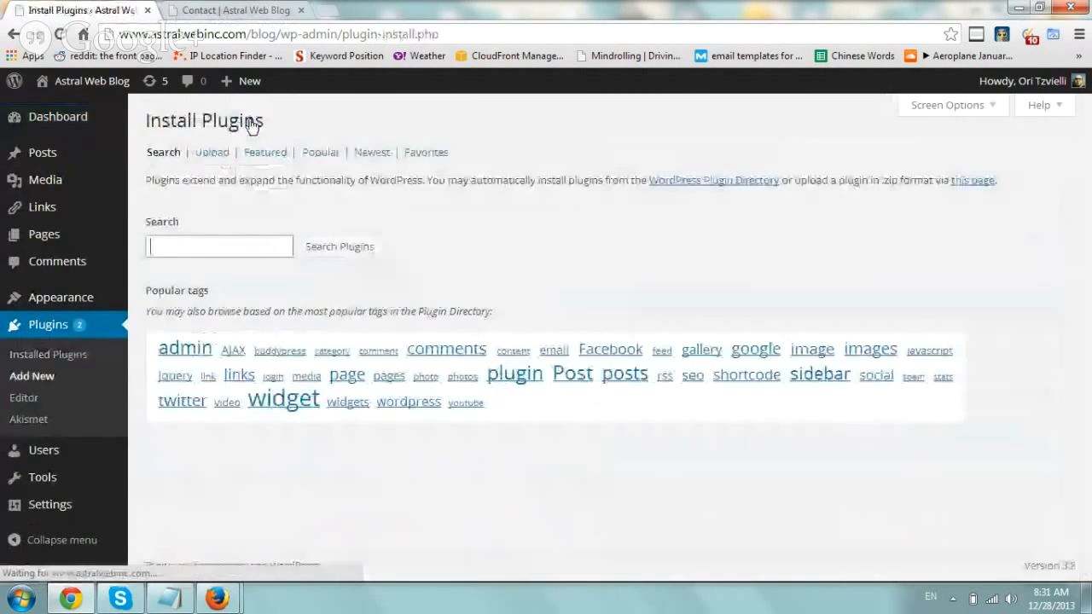
{"action": "type", "text": "contact form 7"}
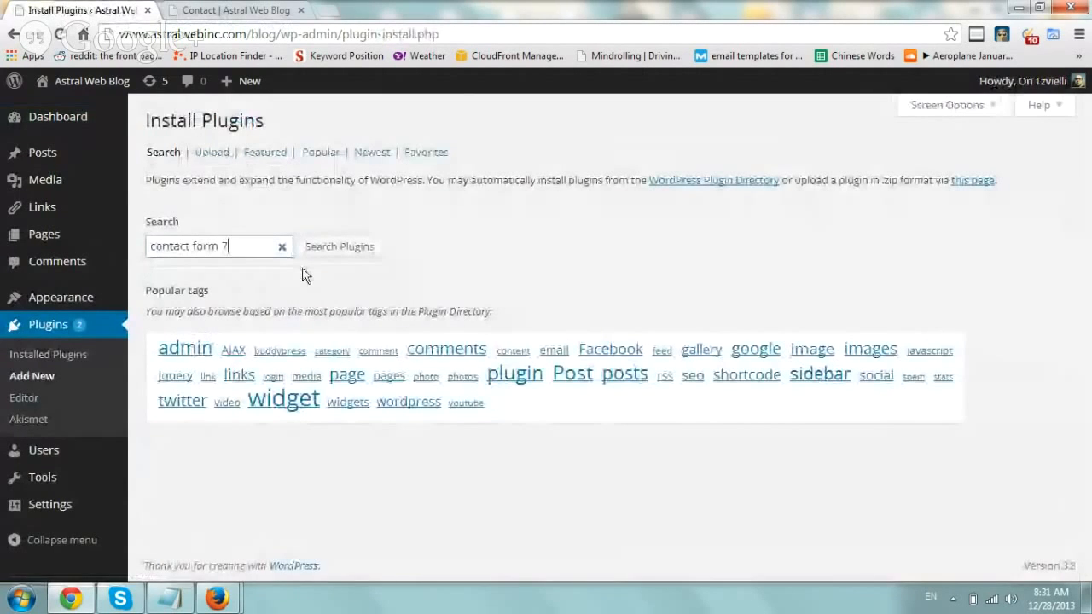
{"action": "key", "text": "Return"}
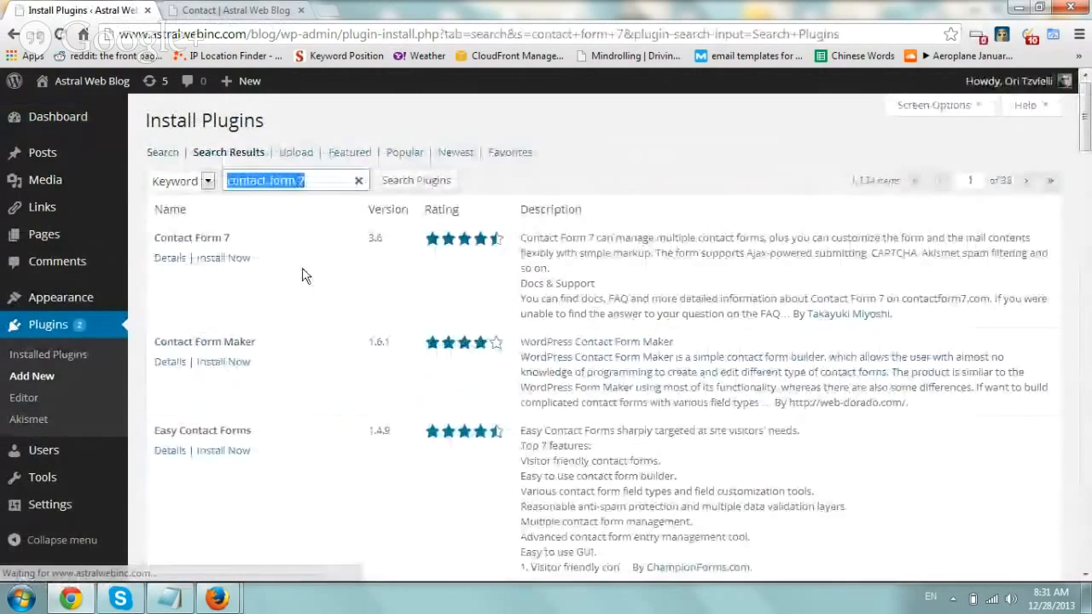
{"action": "left_click", "coordinate": [238, 261]}
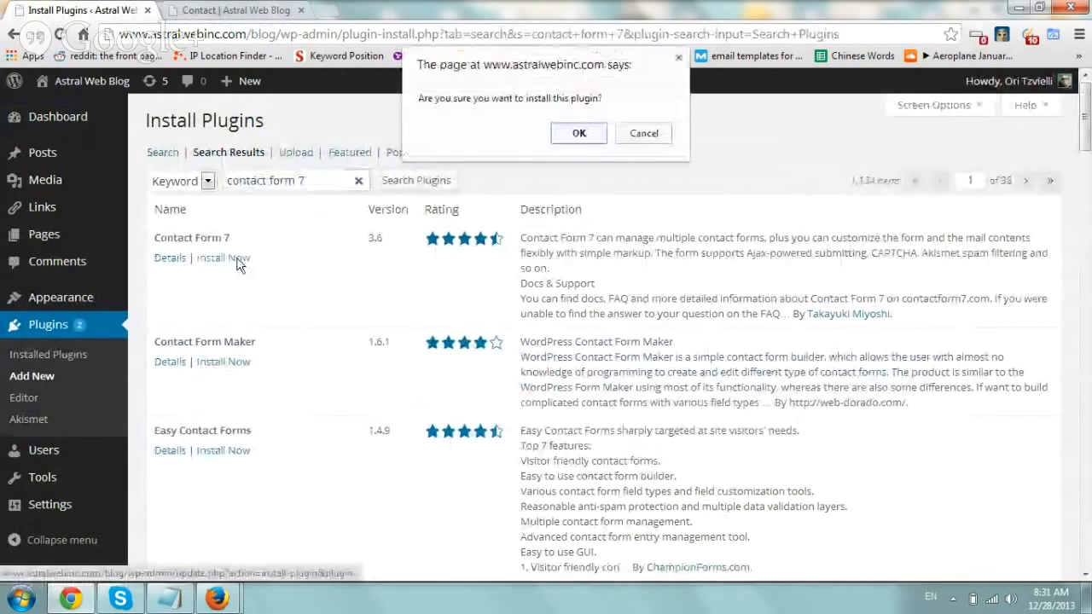
{"action": "left_click", "coordinate": [577, 134]}
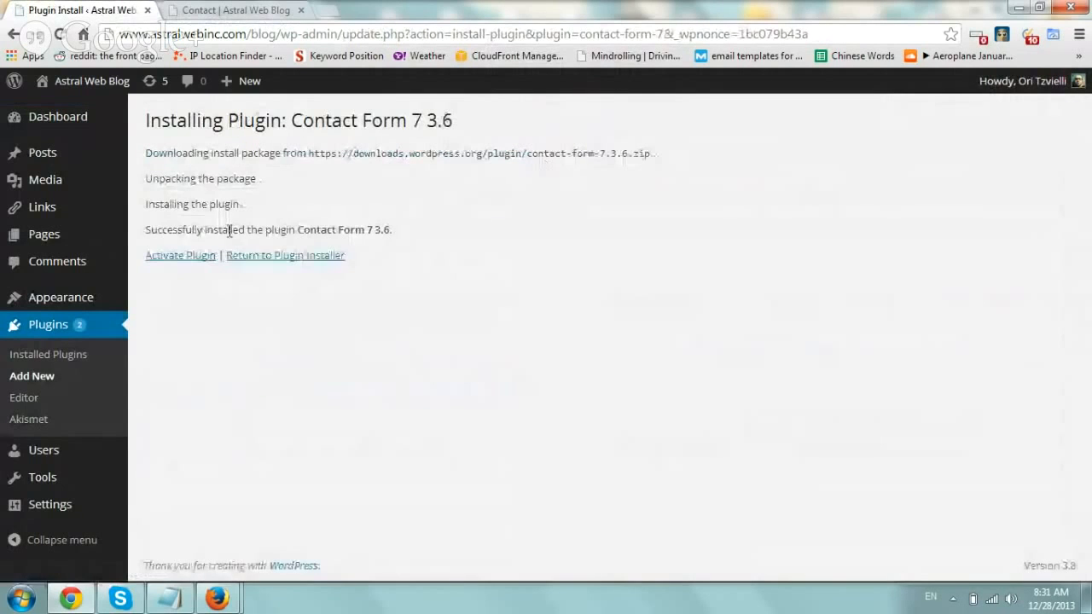
{"action": "left_click", "coordinate": [185, 256]}
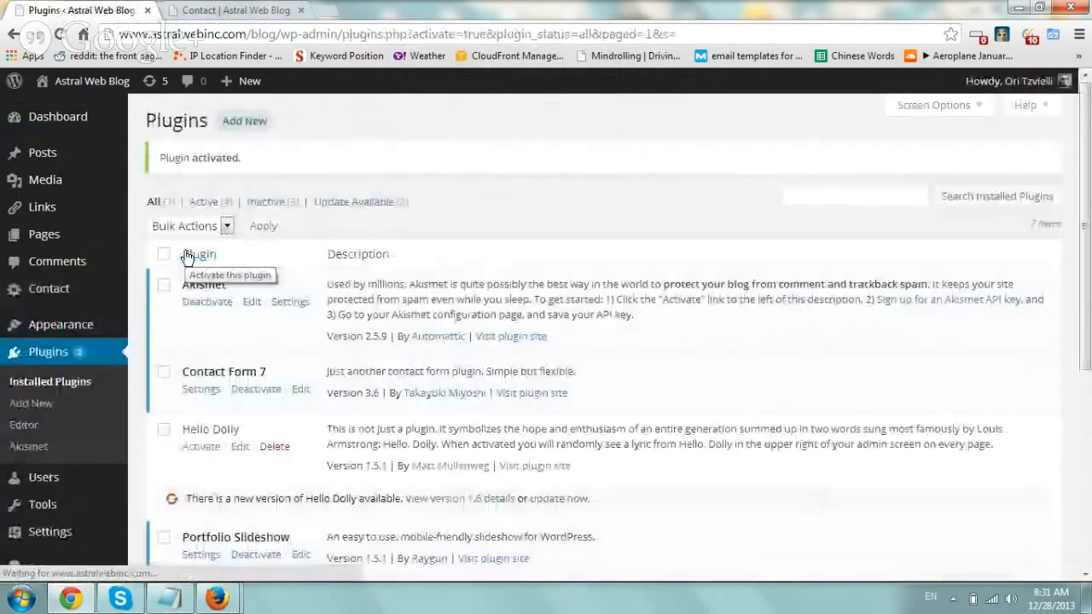
- Go to Contact Form 7's forms list and edit 'Contact form 1'
{"action": "scroll", "coordinate": [403, 237], "scroll_direction": "down", "scroll_amount": 1}
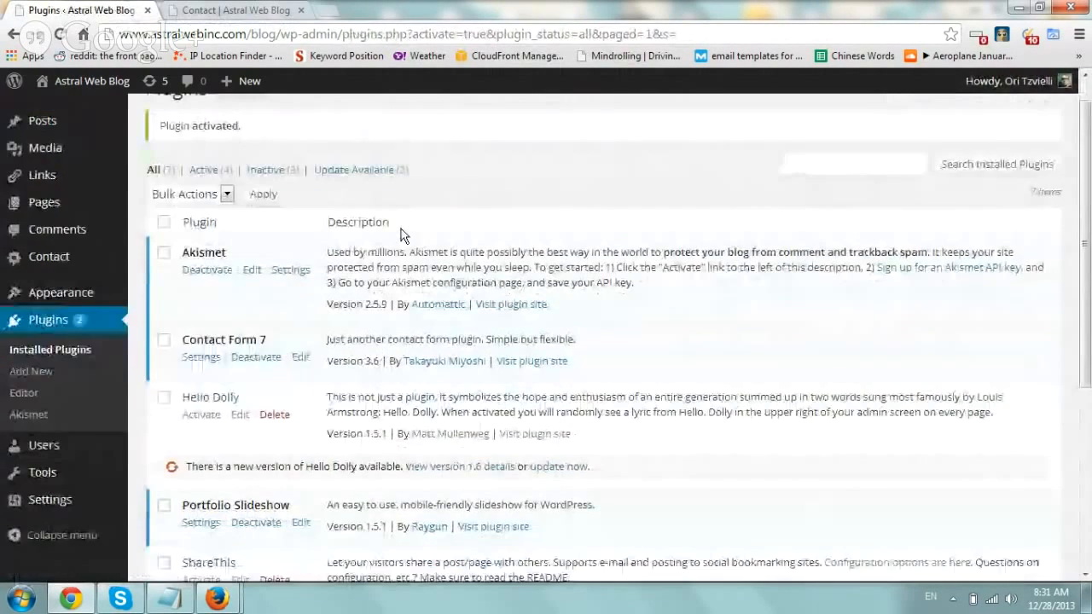
{"action": "scroll", "coordinate": [404, 236], "scroll_direction": "down", "scroll_amount": 2}
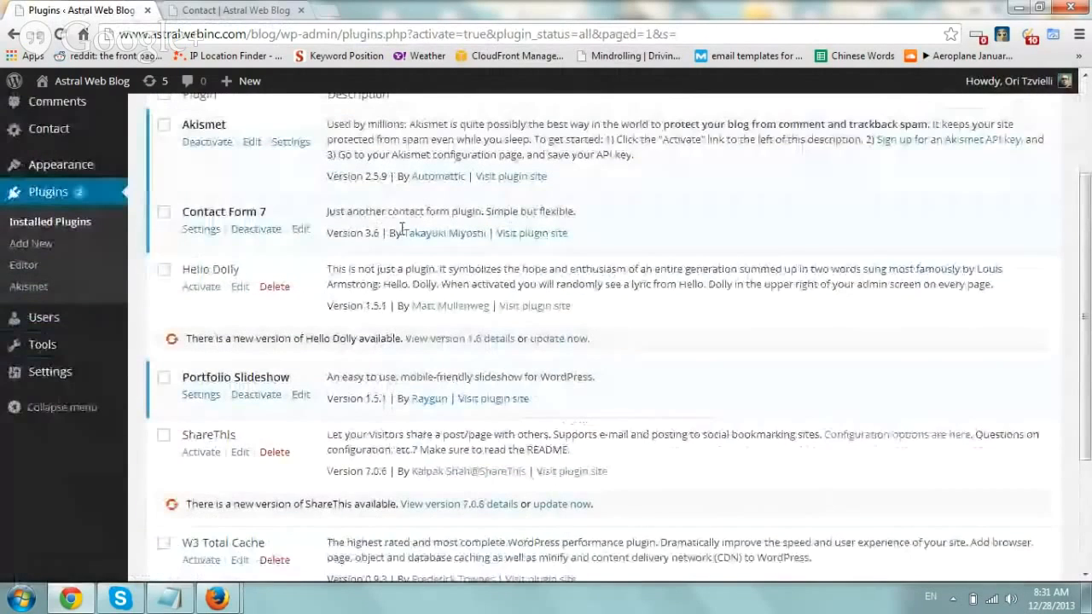
{"action": "left_click_drag", "start_coordinate": [260, 212], "coordinate": [189, 212]}
{"action": "left_click", "coordinate": [203, 230]}
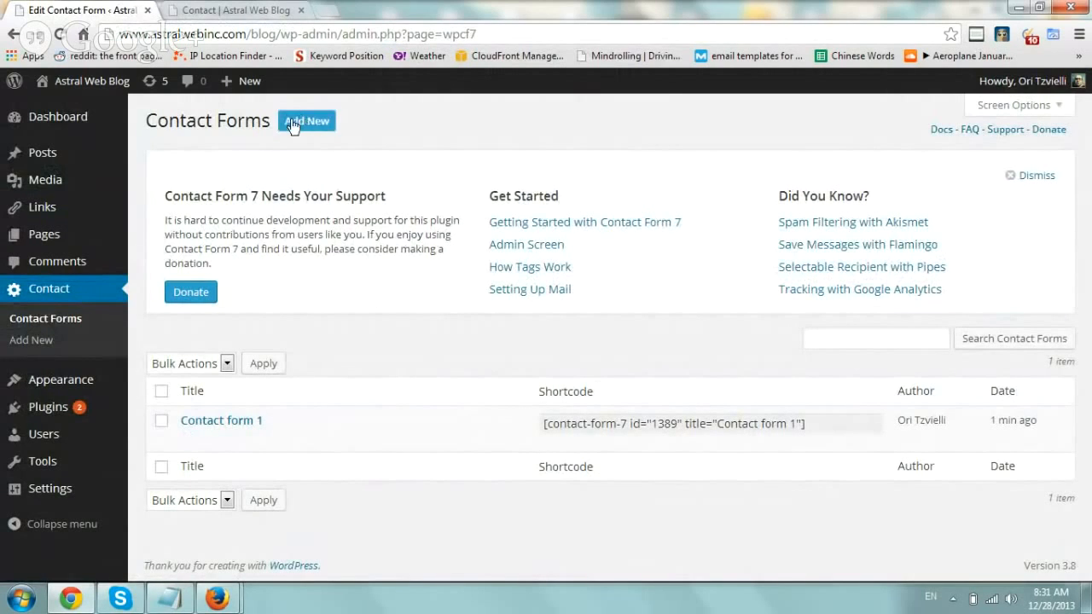
{"action": "left_click", "coordinate": [190, 438]}
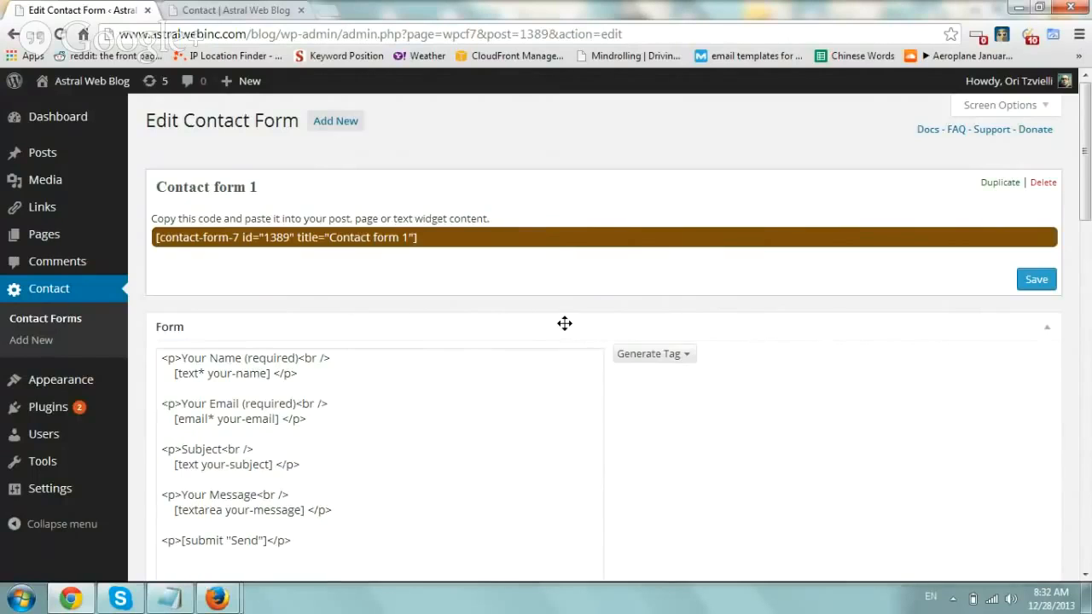
- Generate a Telephone number tag renamed from tel-364 to 'phone', giving the code [tel phone]
{"action": "left_click", "coordinate": [520, 322]}
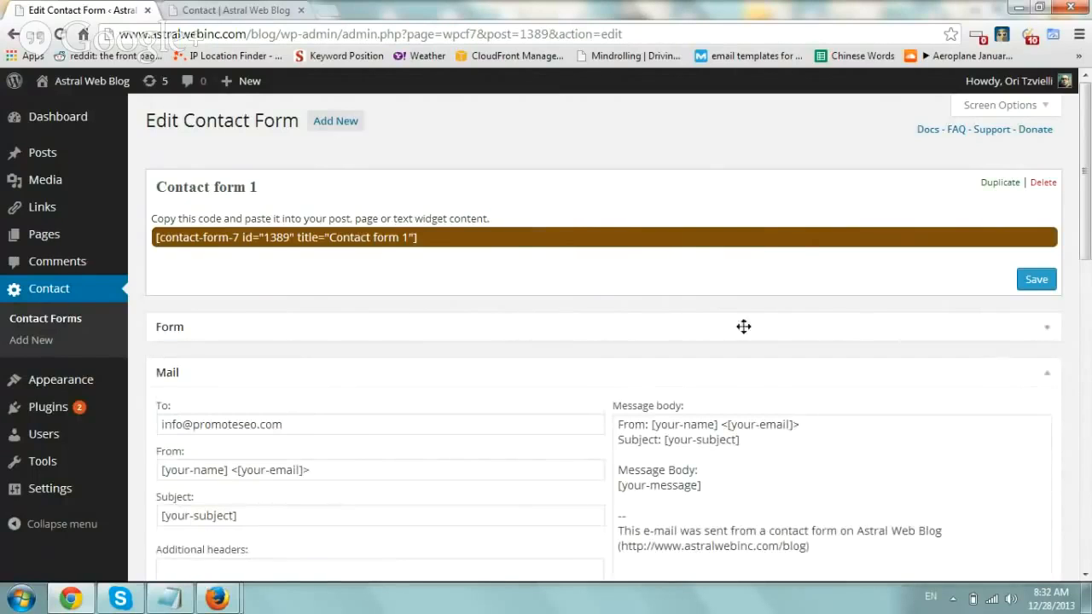
{"action": "left_click", "coordinate": [361, 314]}
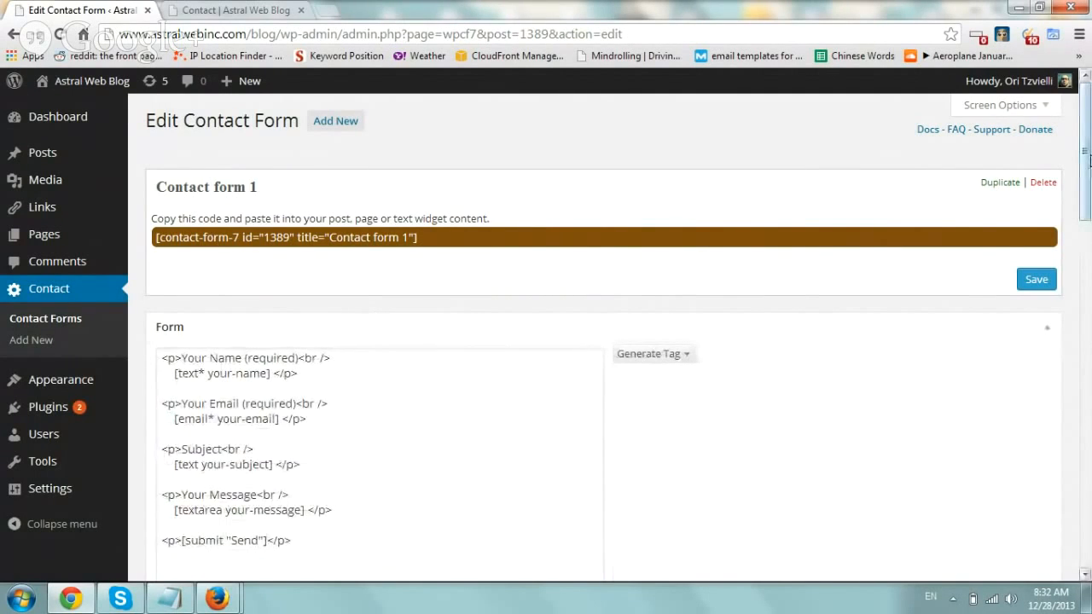
{"action": "scroll", "coordinate": [1065, 198], "scroll_direction": "down", "scroll_amount": 2}
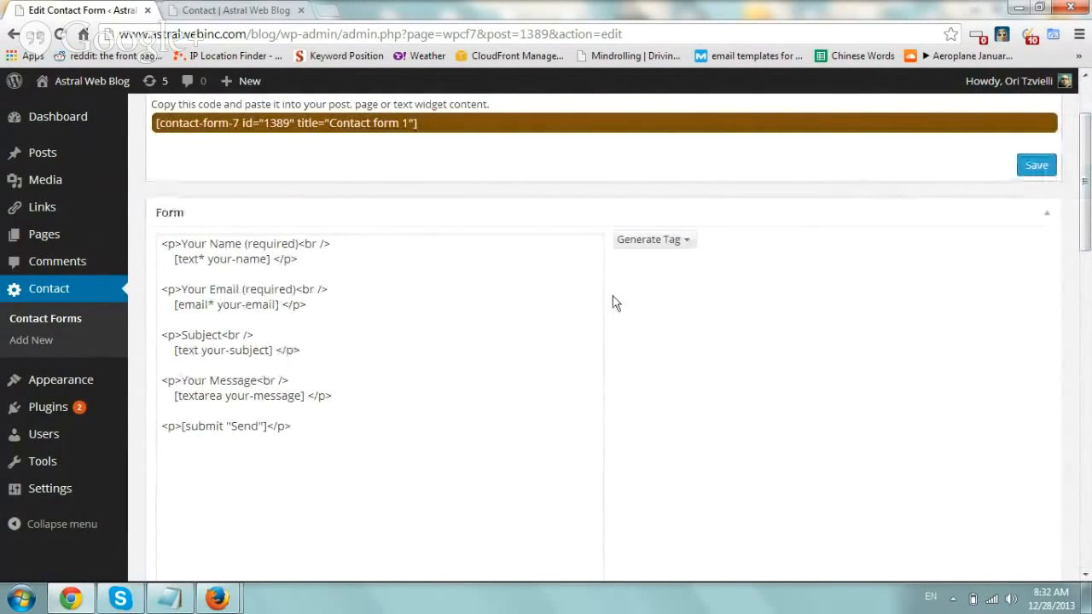
{"action": "left_click", "coordinate": [663, 241]}
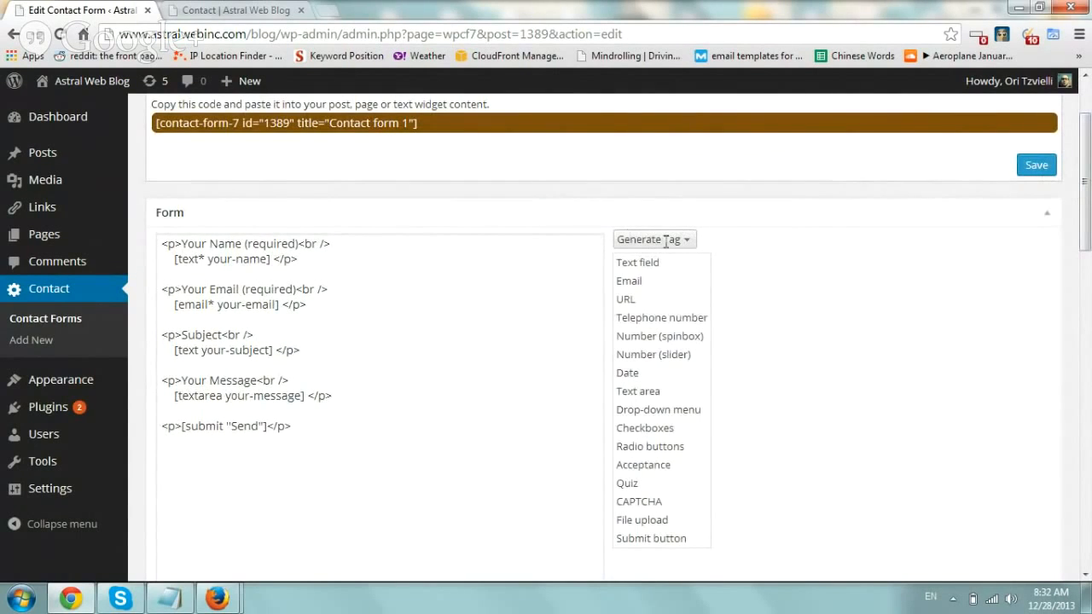
{"action": "left_click", "coordinate": [657, 317]}
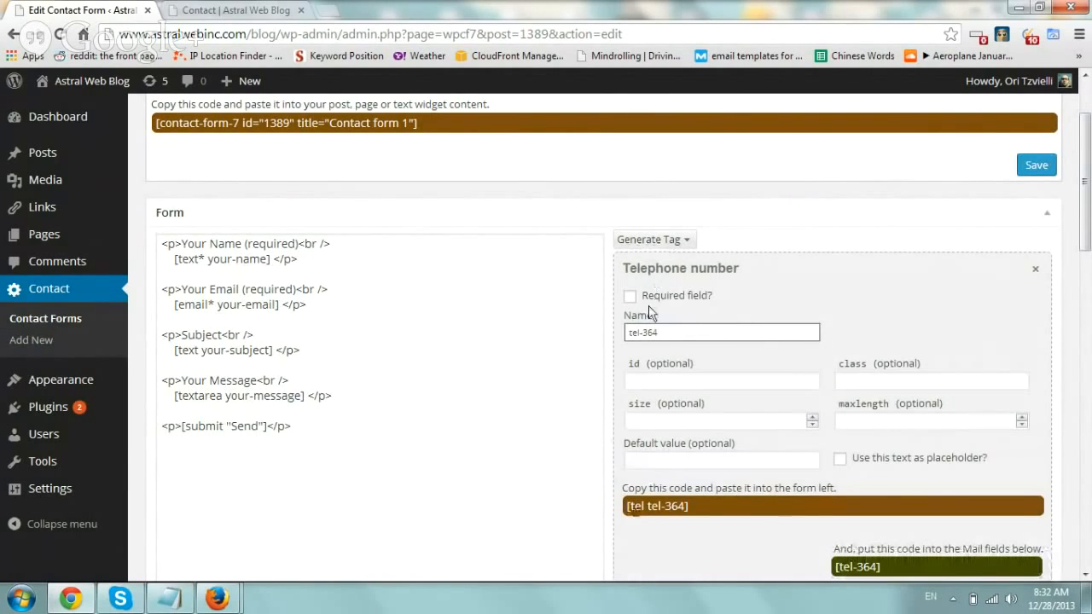
{"action": "triple_click", "coordinate": [668, 330]}
{"action": "type", "text": "phone"}
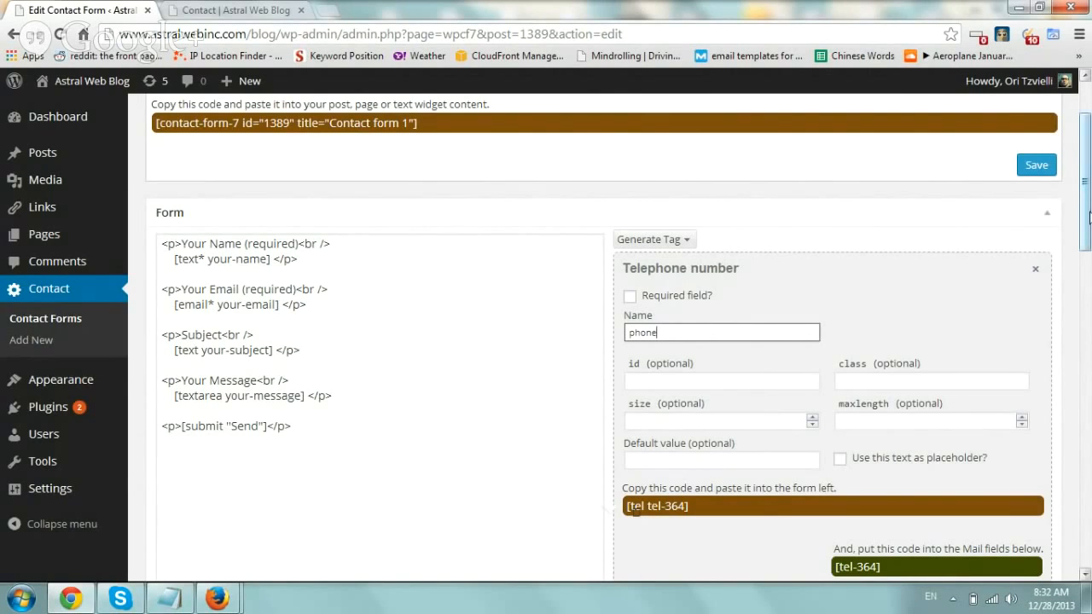
{"action": "left_click_drag", "start_coordinate": [1086, 181], "coordinate": [1087, 211]}
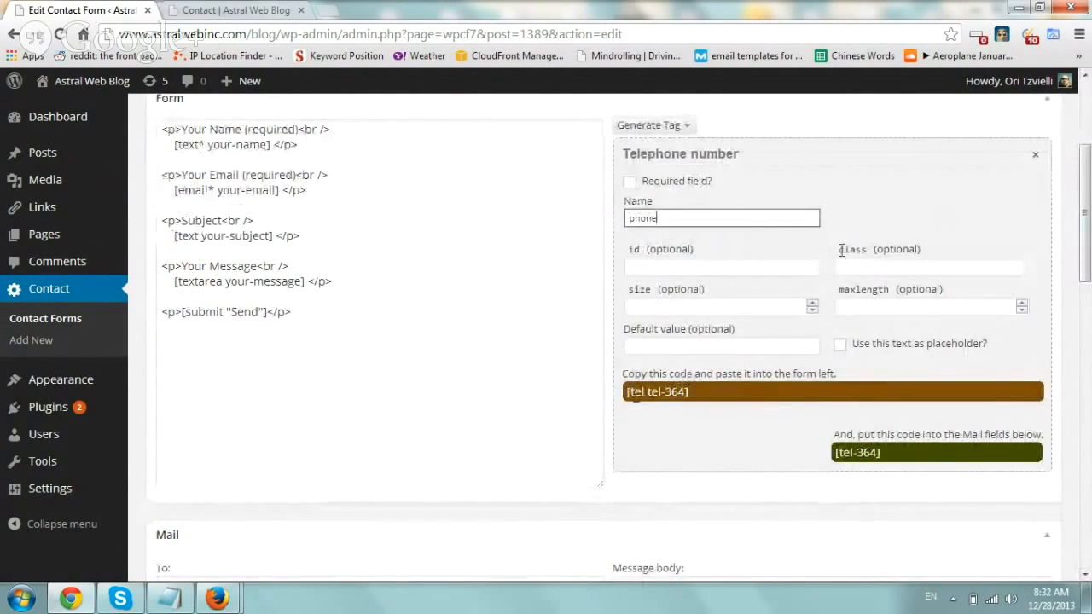
{"action": "left_click", "coordinate": [712, 391]}
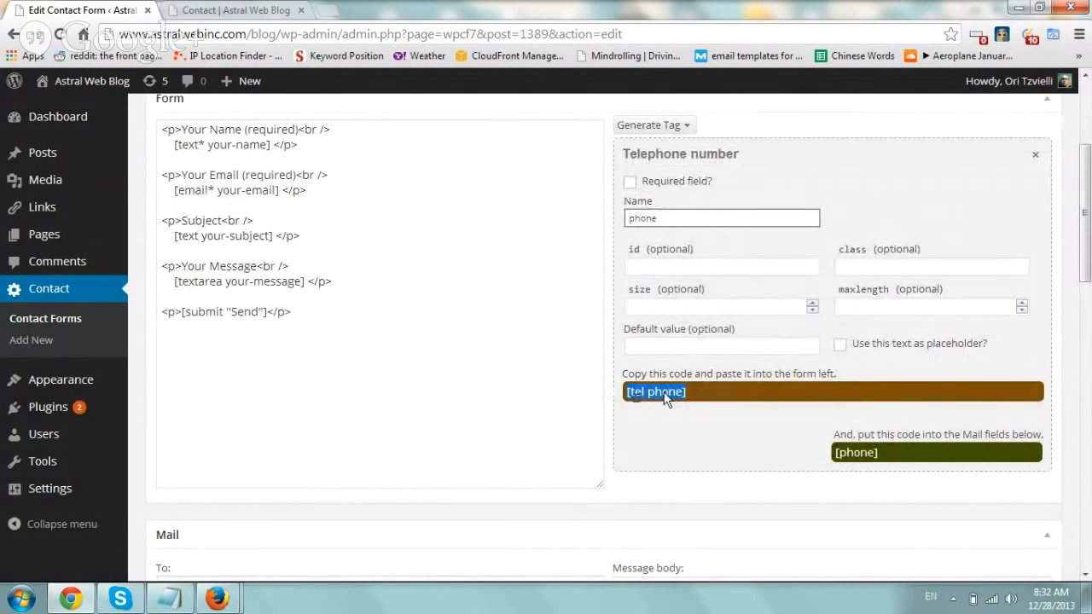
- Add a '<p>Phone Number<br />' label with [tel phone] on its own line, closed by </p>
{"action": "left_click_drag", "start_coordinate": [380, 294], "coordinate": [377, 286]}
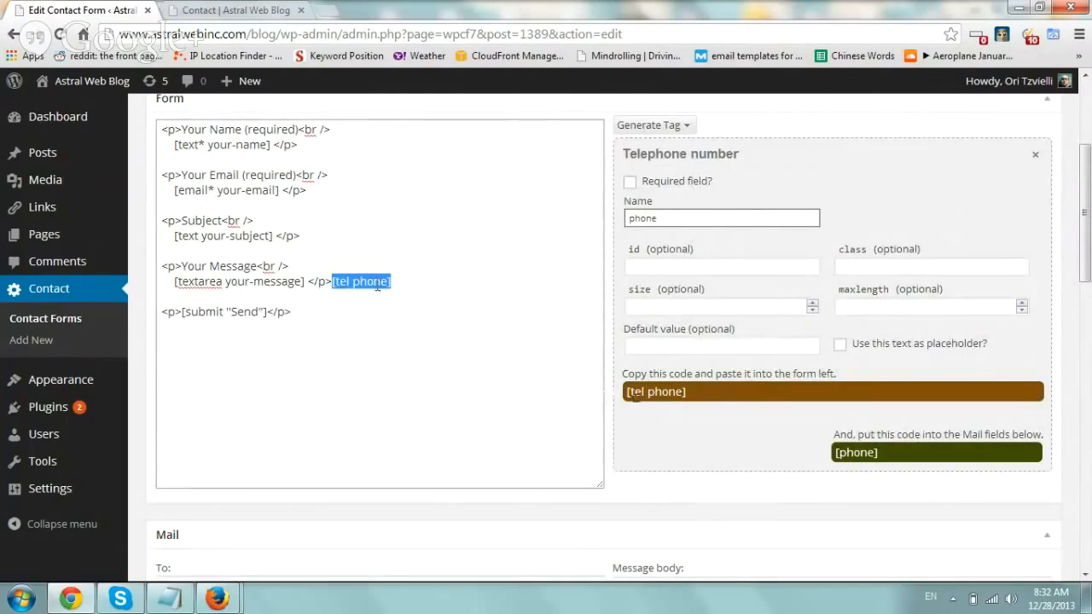
{"action": "left_click", "coordinate": [331, 287]}
{"action": "key", "text": "Return"}
{"action": "key", "text": "Return"}
{"action": "type", "text": "<p>"}
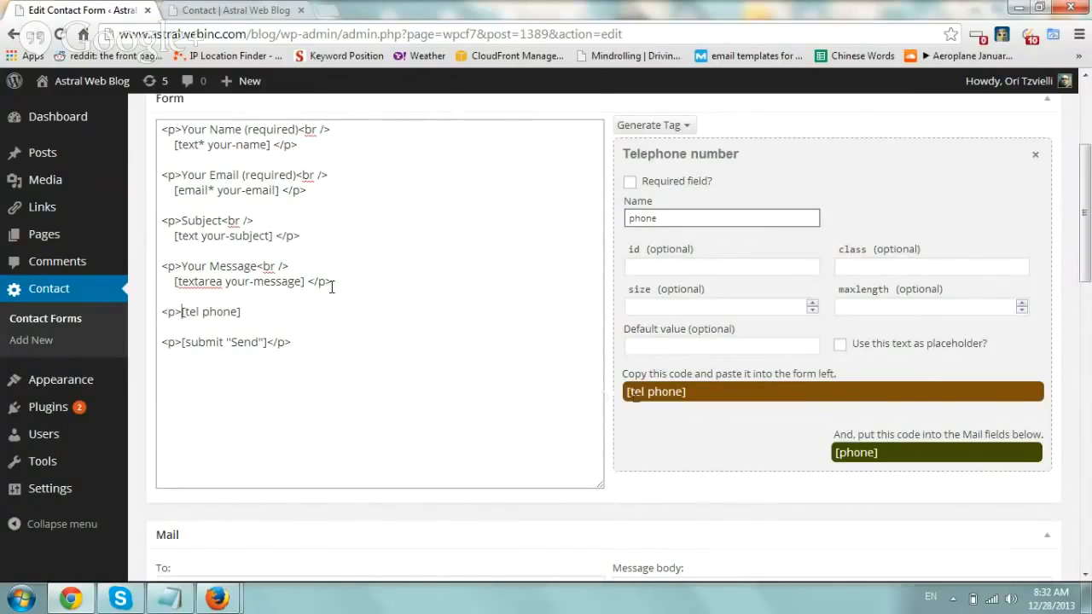
{"action": "type", "text": "Phone Number"}
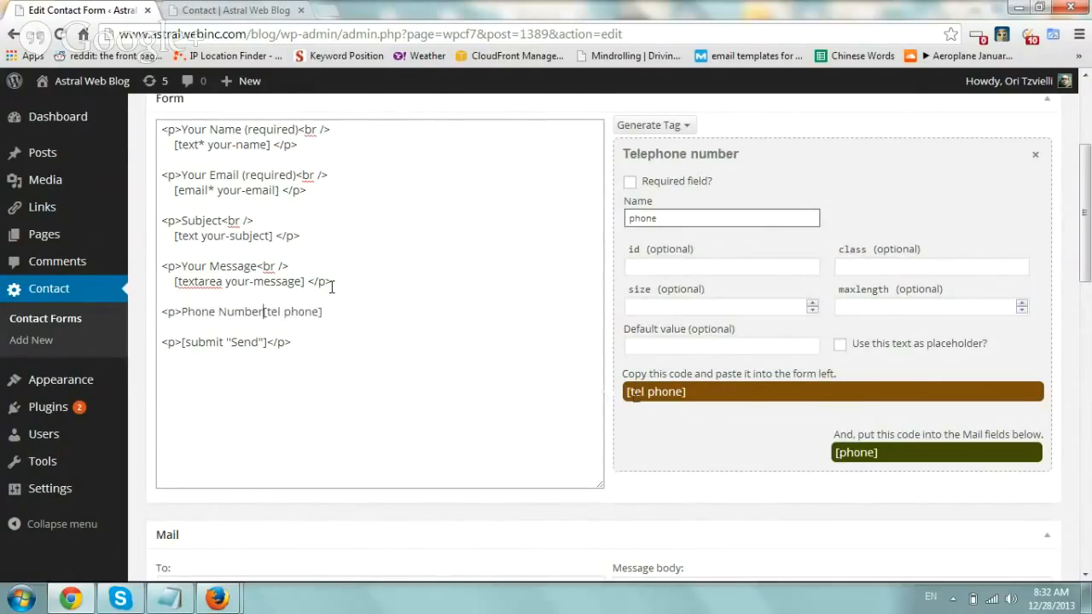
{"action": "type", "text": "<br />"}
{"action": "key", "text": "Return"}
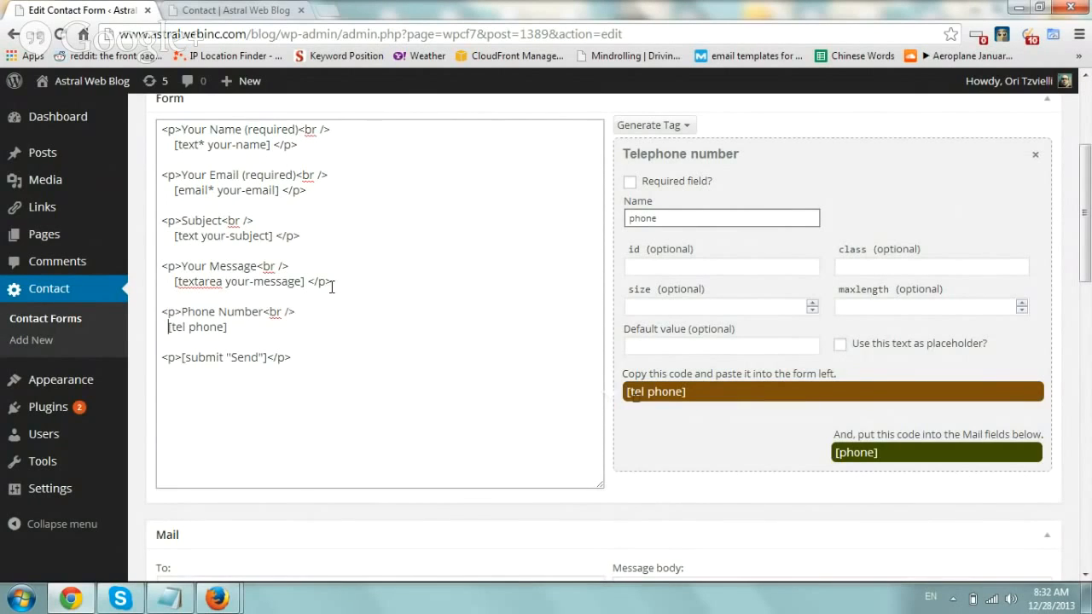
{"action": "key", "text": "End"}
{"action": "type", "text": "</p>"}
{"action": "left_click", "coordinate": [843, 453]}
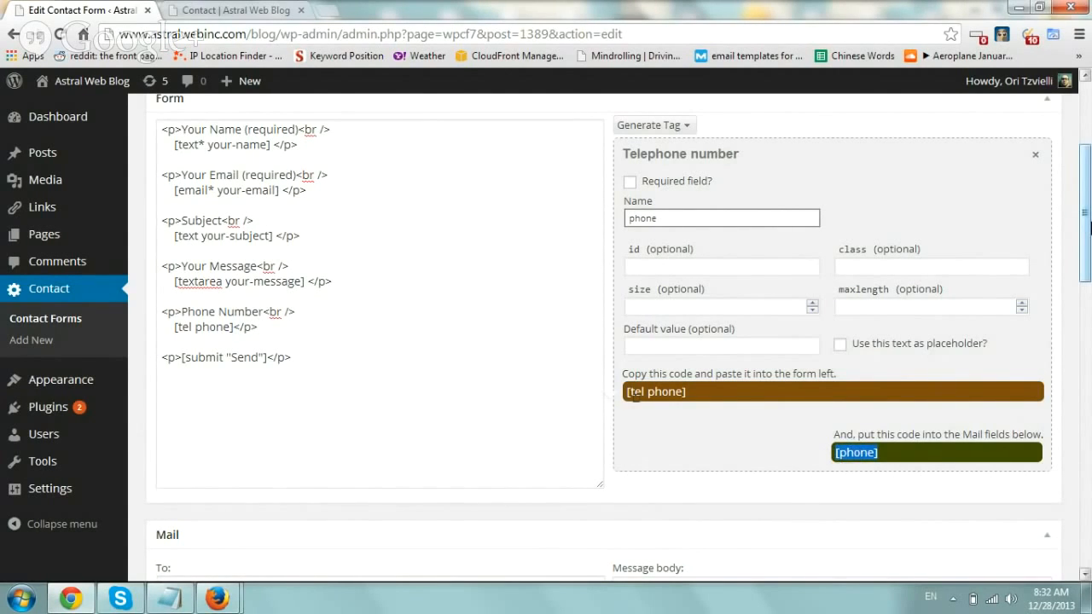
- Place the [phone] mail tag in the message body on a new line below [your-message]
{"action": "scroll", "coordinate": [1089, 226], "scroll_direction": "down", "scroll_amount": 3}
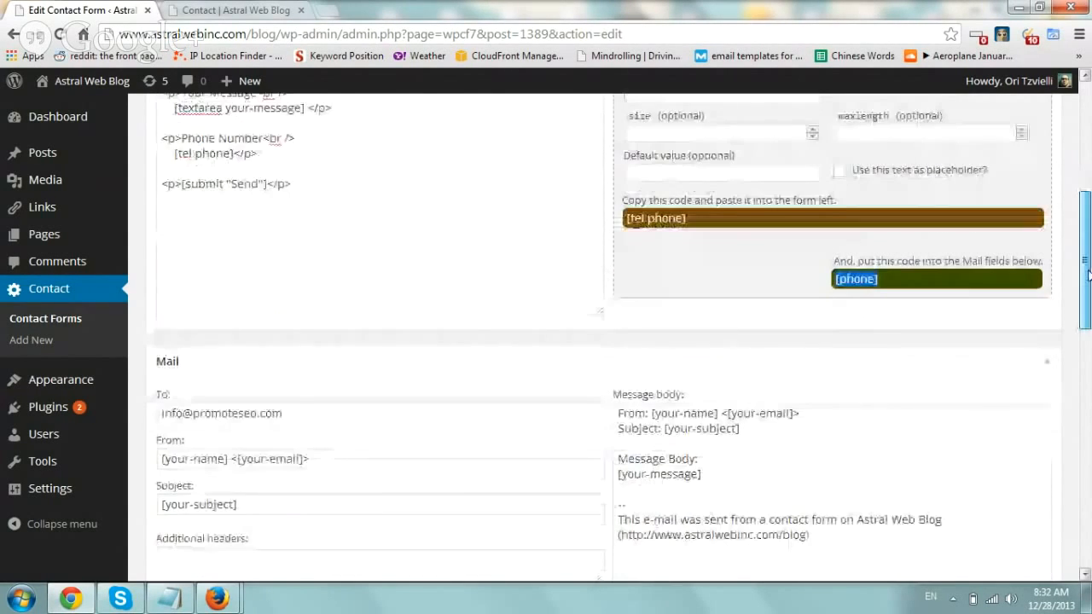
{"action": "left_click_drag", "start_coordinate": [857, 246], "coordinate": [648, 457]}
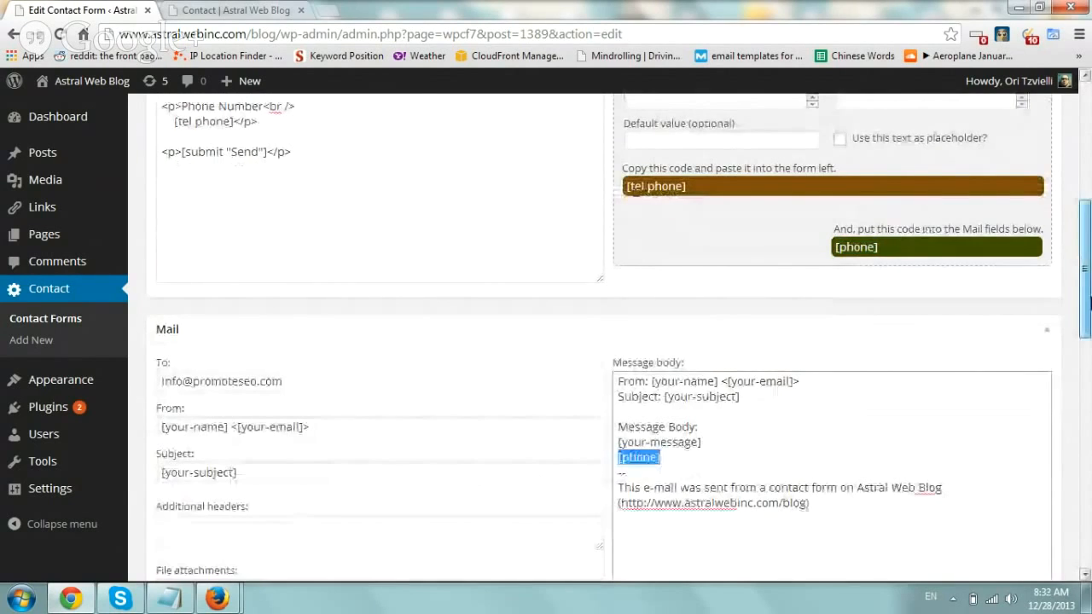
{"action": "scroll", "coordinate": [673, 394], "scroll_direction": "up", "scroll_amount": 3}
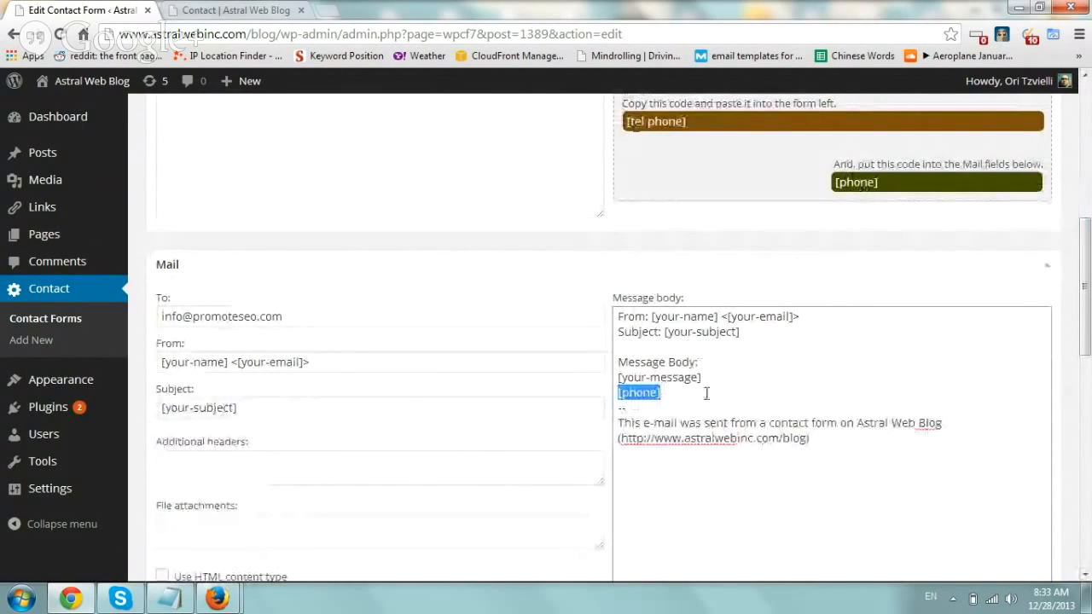
{"action": "left_click_drag", "start_coordinate": [662, 393], "coordinate": [611, 389]}
{"action": "key", "text": "Left"}
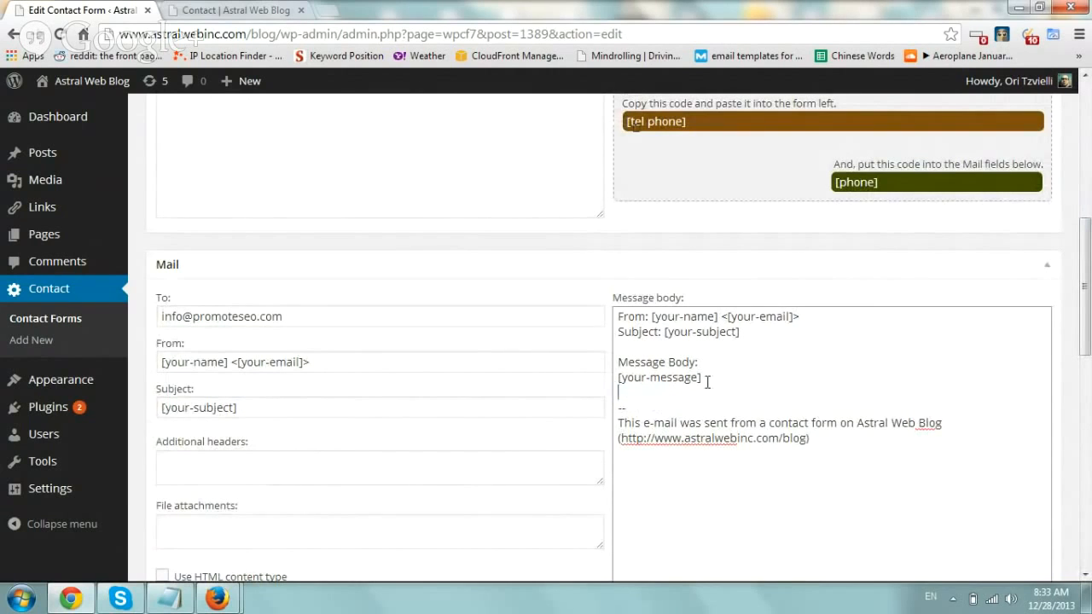
{"action": "key", "text": "Return"}
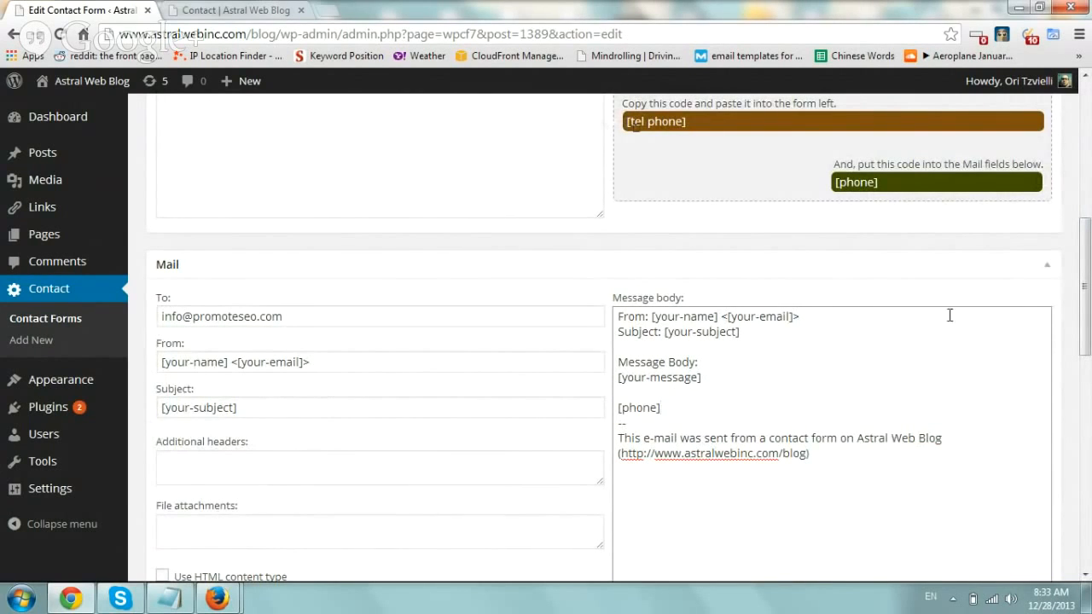
{"action": "left_click_drag", "start_coordinate": [1084, 245], "coordinate": [1086, 277]}
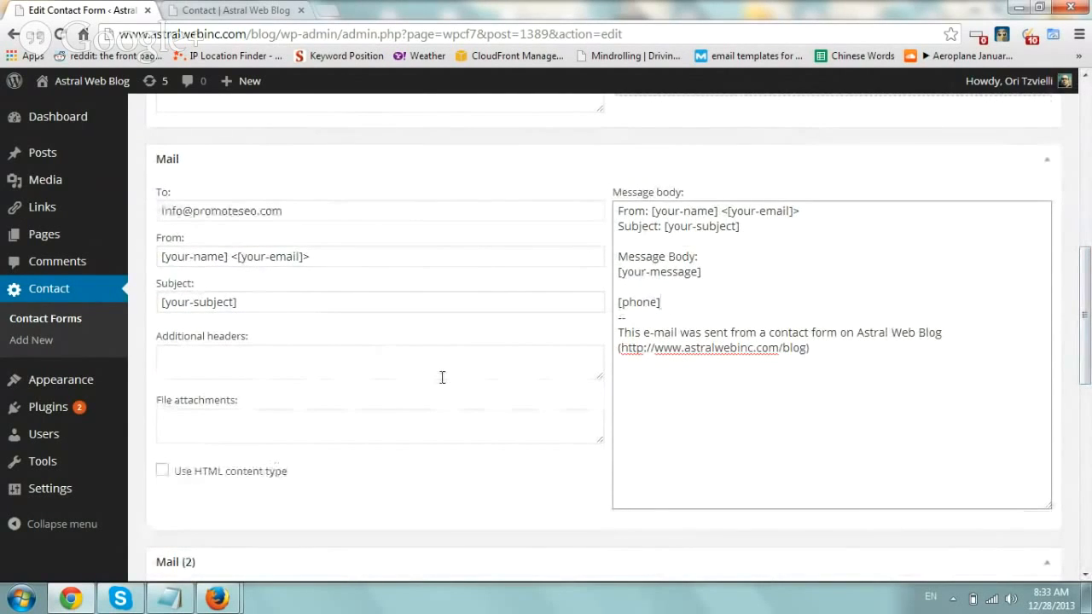
{"action": "left_click_drag", "start_coordinate": [1086, 317], "coordinate": [1087, 443]}
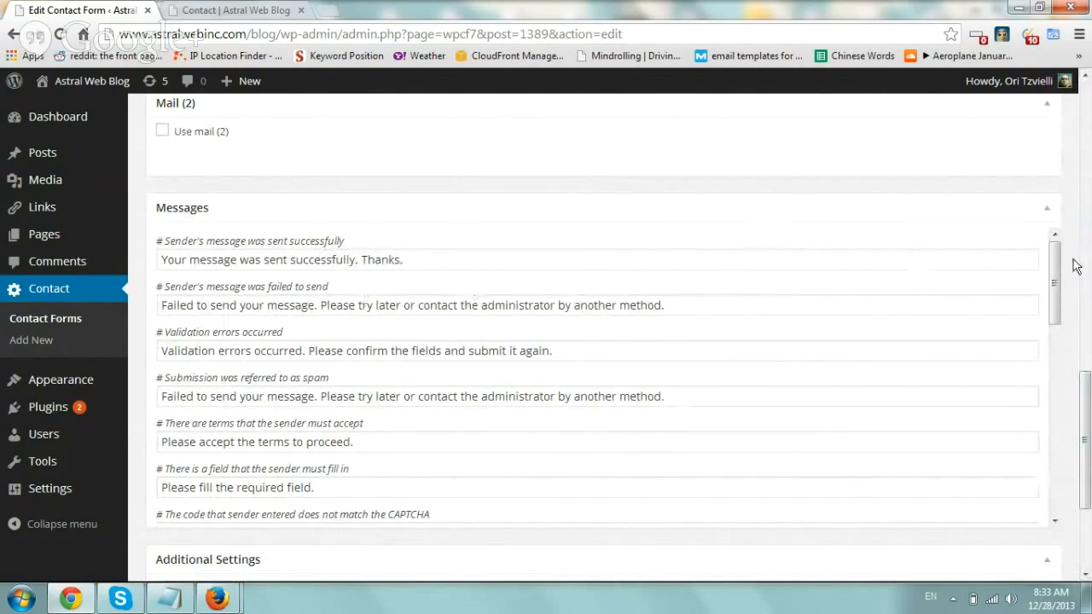
{"action": "left_click_drag", "start_coordinate": [1085, 427], "coordinate": [1084, 136]}
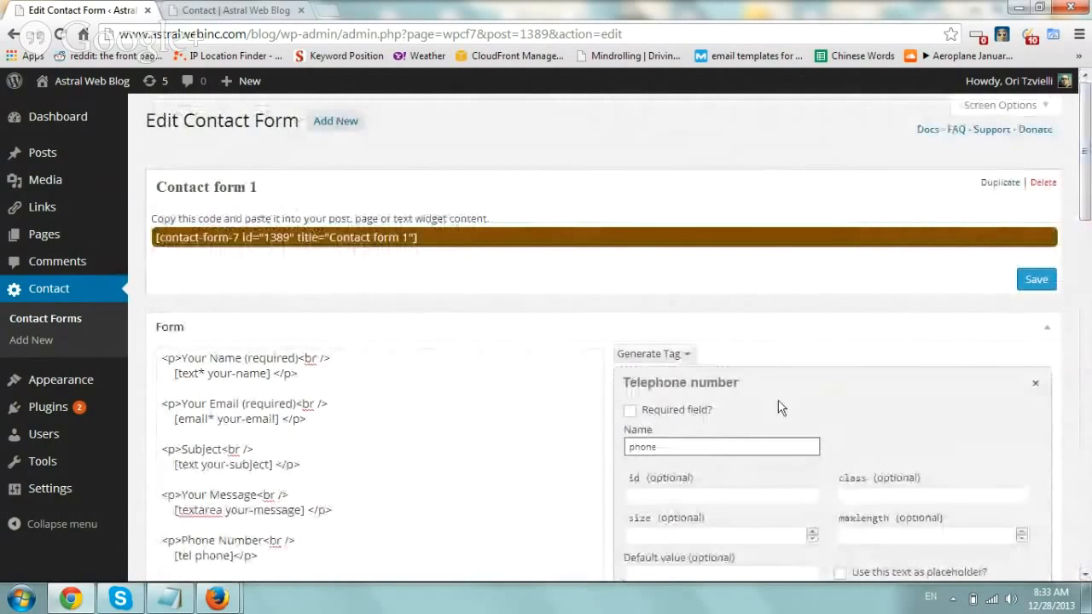
- Save Contact form 1 and copy its contact-form-7 shortcode
{"action": "left_click", "coordinate": [1038, 282]}
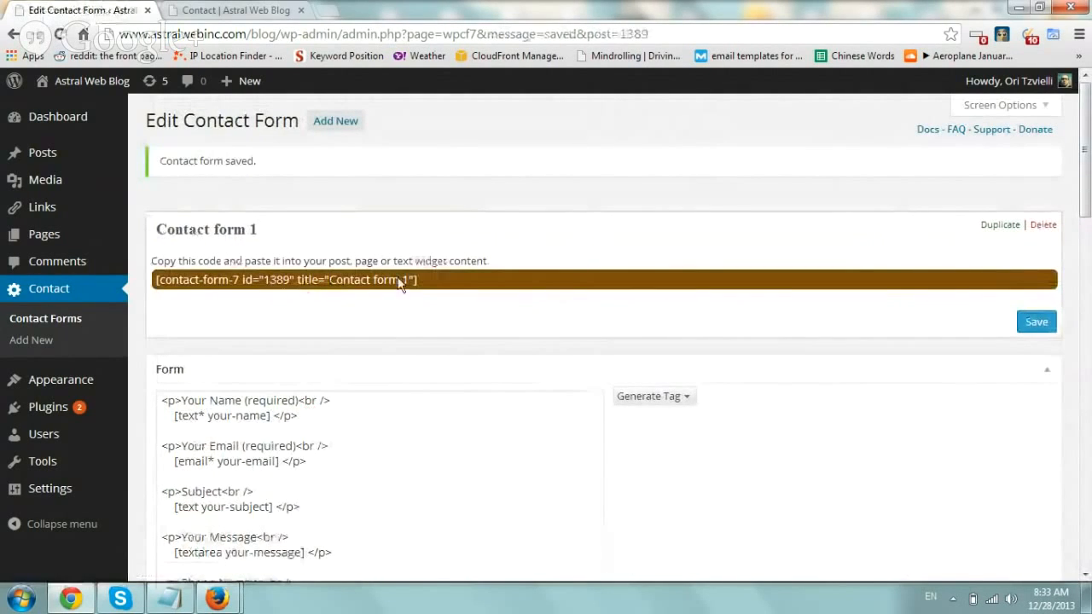
{"action": "left_click", "coordinate": [405, 283]}
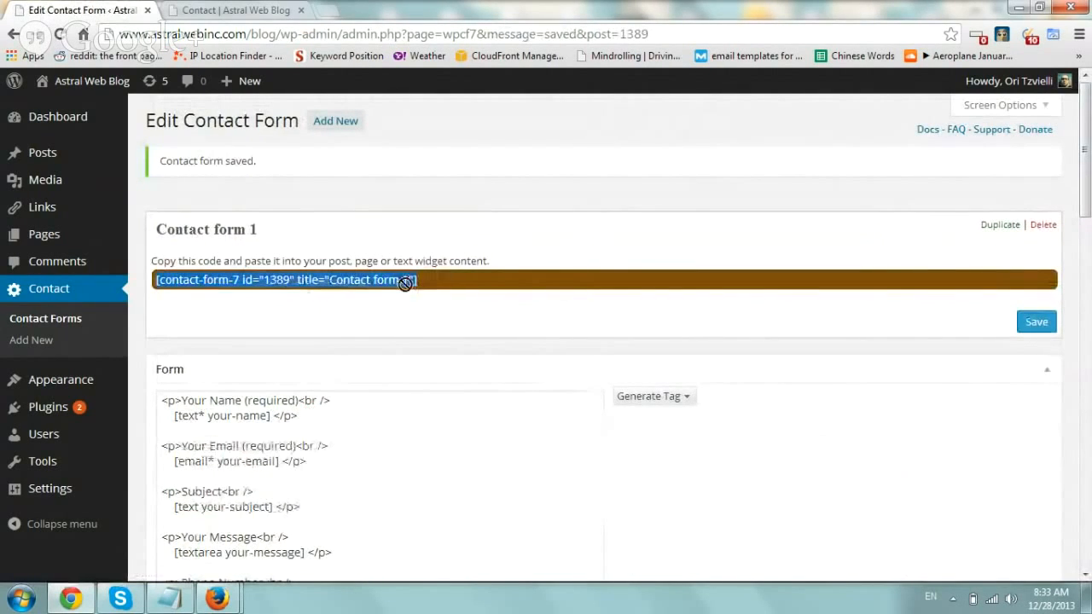
{"action": "right_click", "coordinate": [235, 288]}
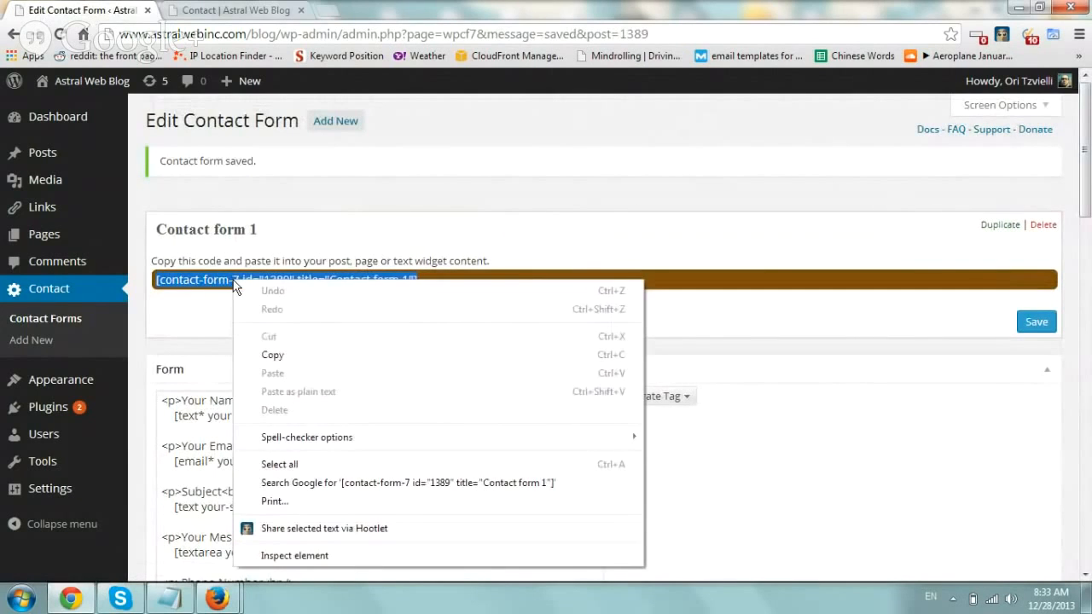
{"action": "left_click", "coordinate": [311, 358]}
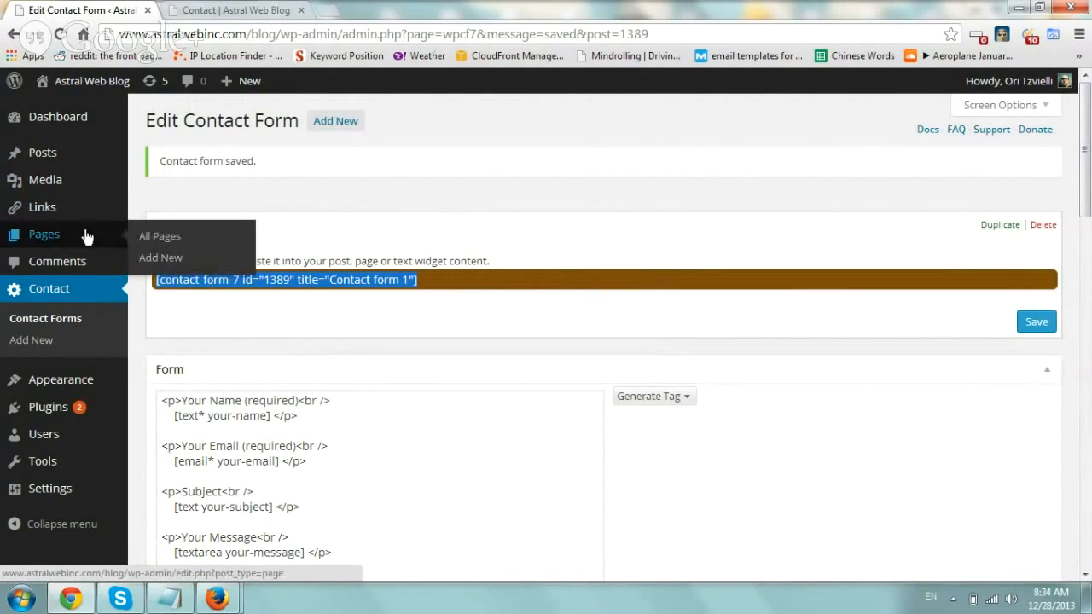
- Paste the [contact-form-7 id="1389" title="Contact form 1"] shortcode below the Contact page's intro text and update it
{"action": "left_click", "coordinate": [150, 239]}
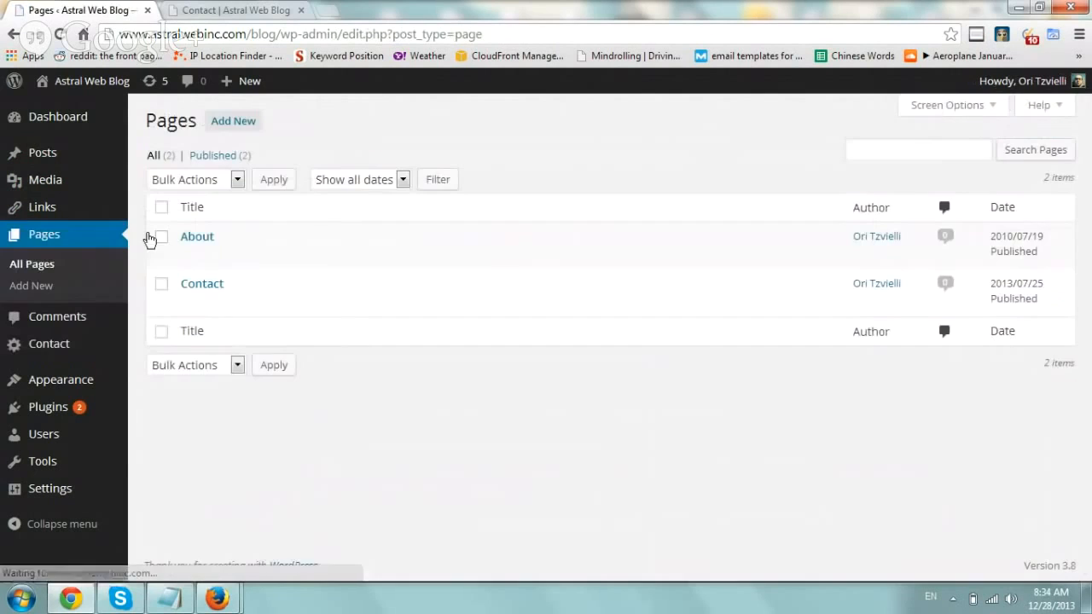
{"action": "left_click", "coordinate": [189, 310]}
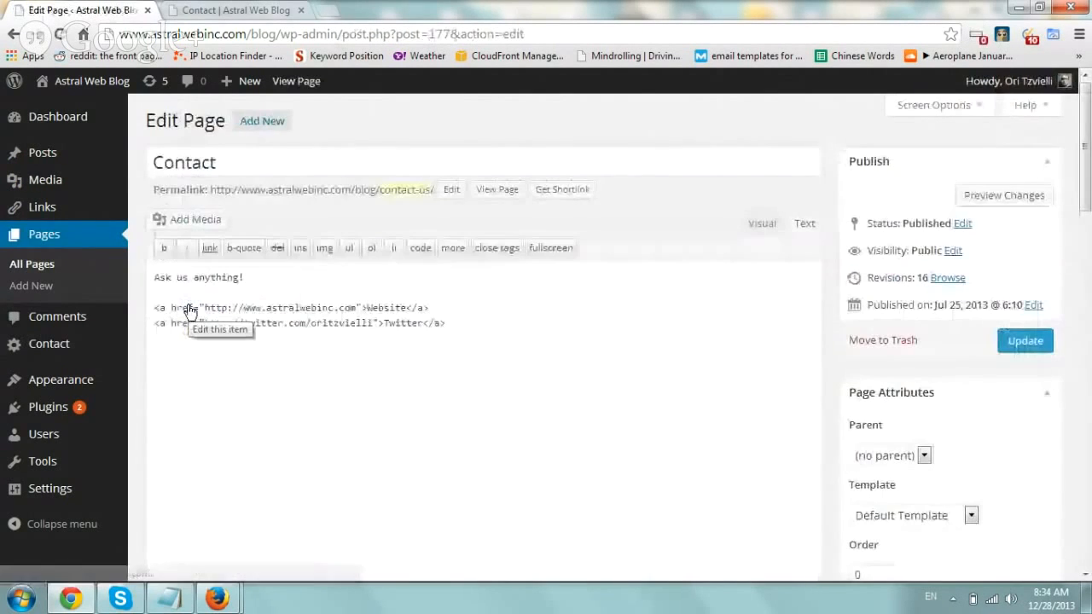
{"action": "left_click", "coordinate": [335, 277]}
{"action": "key", "text": "Return"}
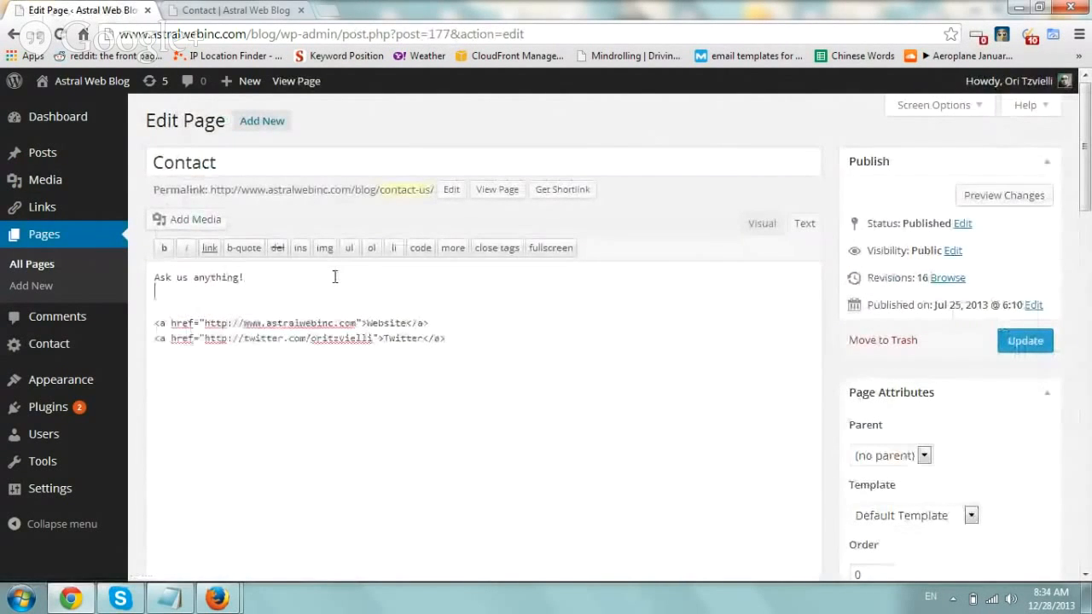
{"action": "key", "text": "Return"}
{"action": "key", "text": "BackSpace"}
{"action": "key", "text": "BackSpace"}
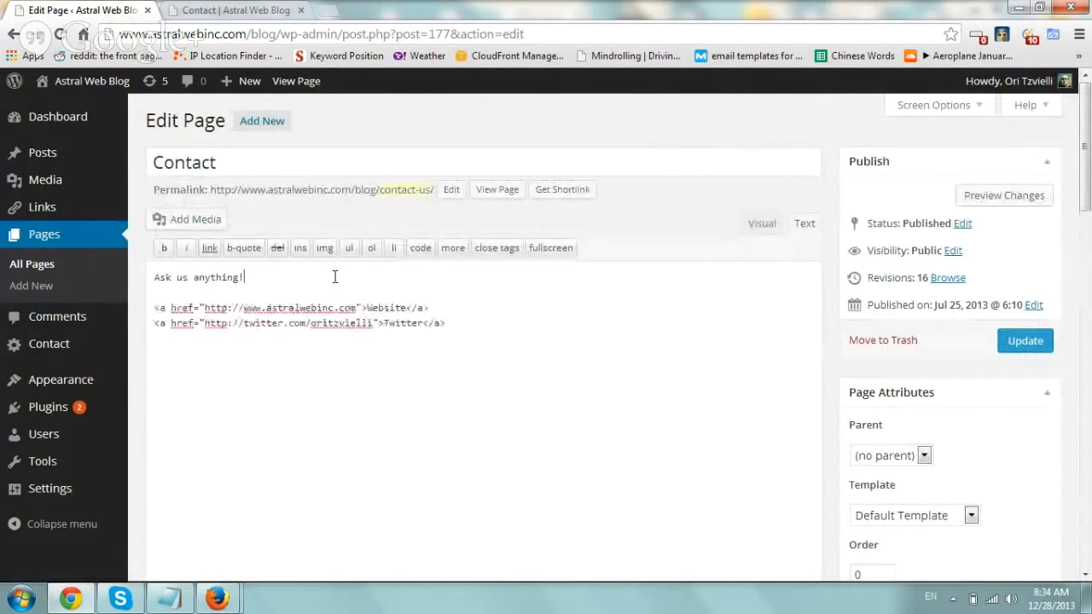
{"action": "key", "text": "ctrl+End"}
{"action": "key", "text": "ctrl+v"}
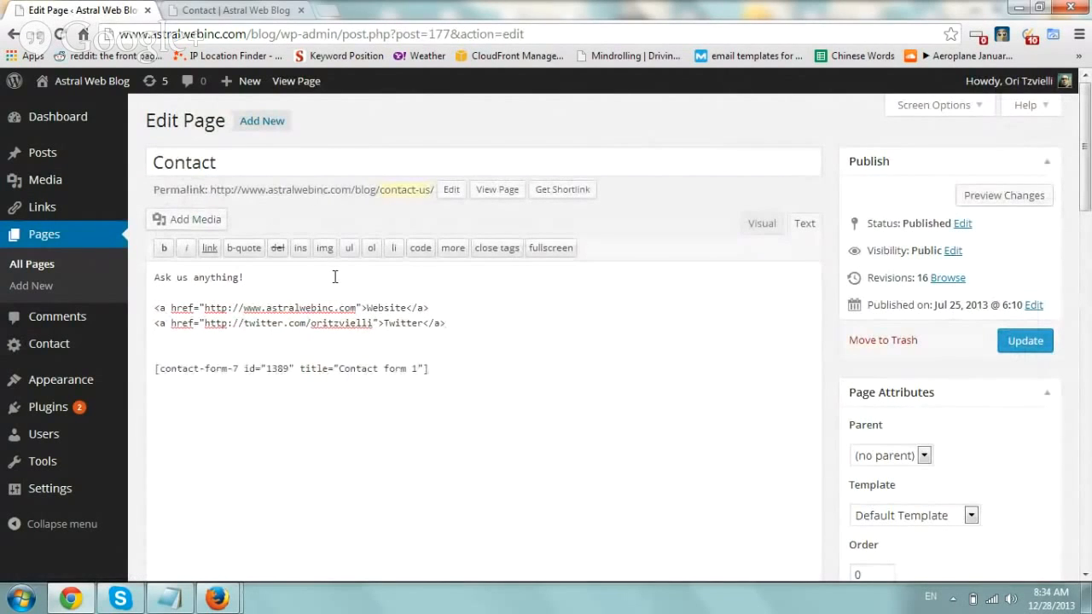
{"action": "left_click", "coordinate": [1027, 340]}
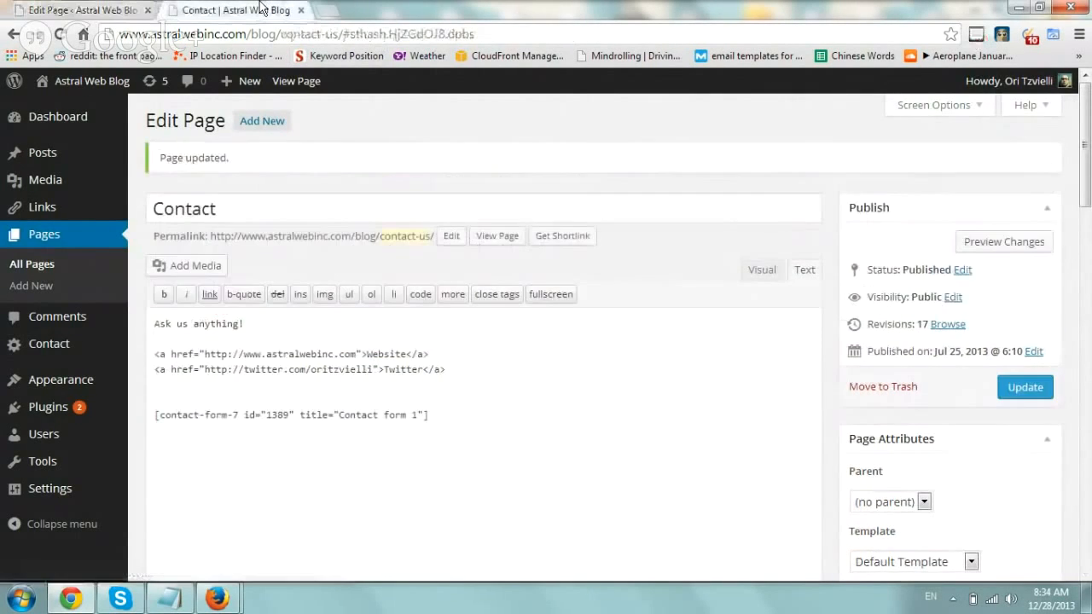
- Reload the live Contact page and fill in the sender's name, e-mail address and test message
{"action": "left_click", "coordinate": [265, 8]}
{"action": "key", "text": "F5"}
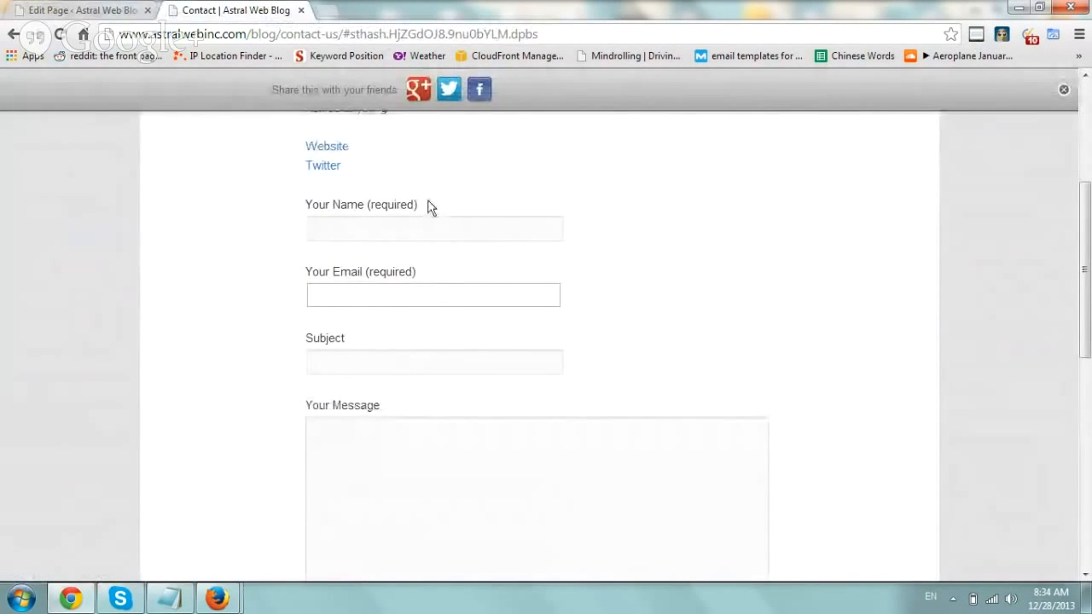
{"action": "left_click", "coordinate": [364, 230]}
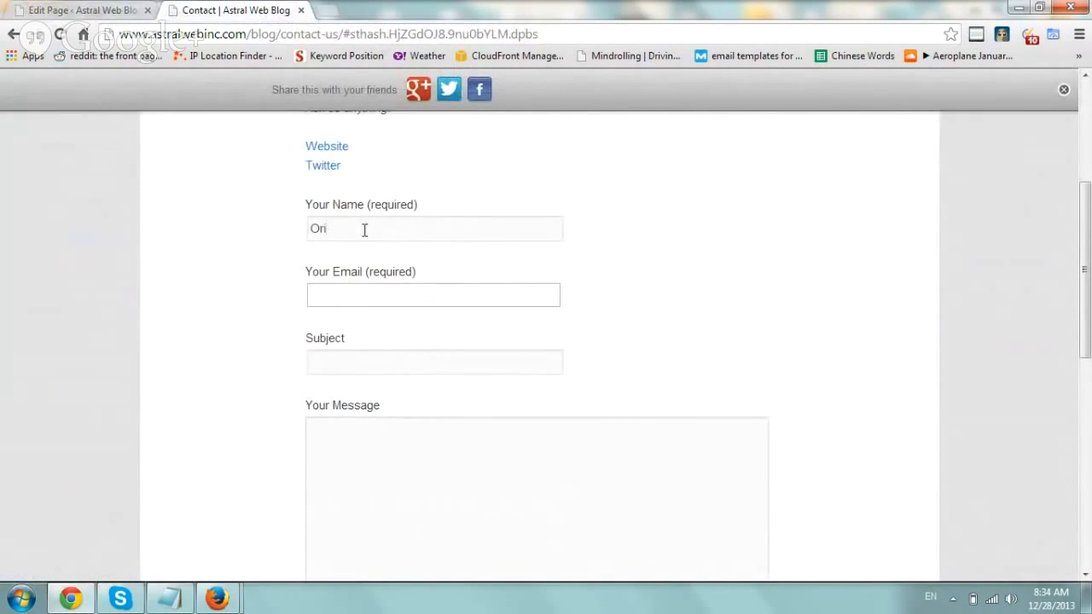
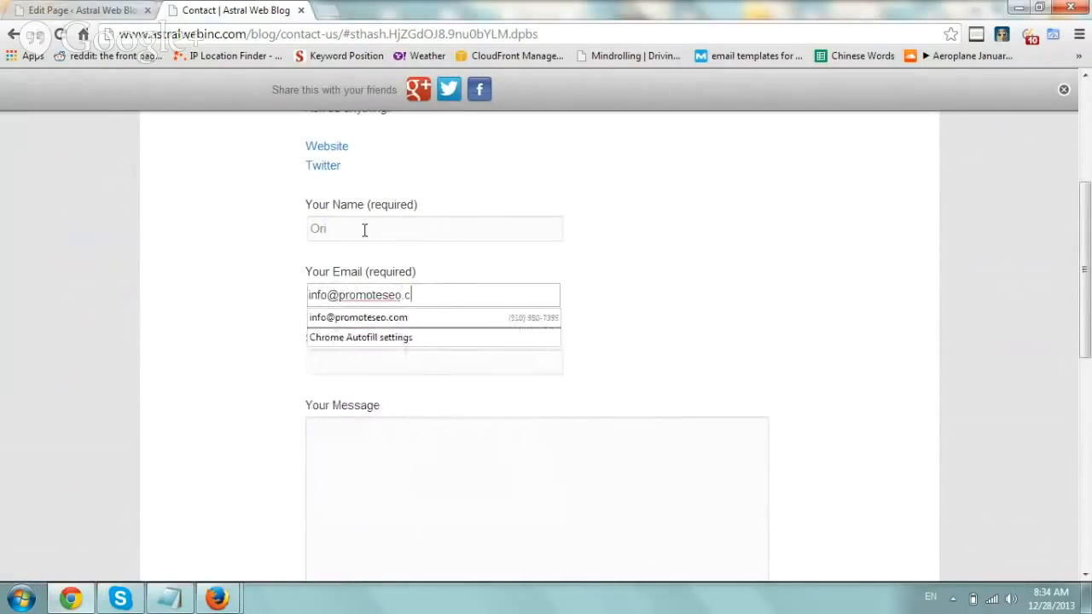
{"action": "key", "text": "Tab"}
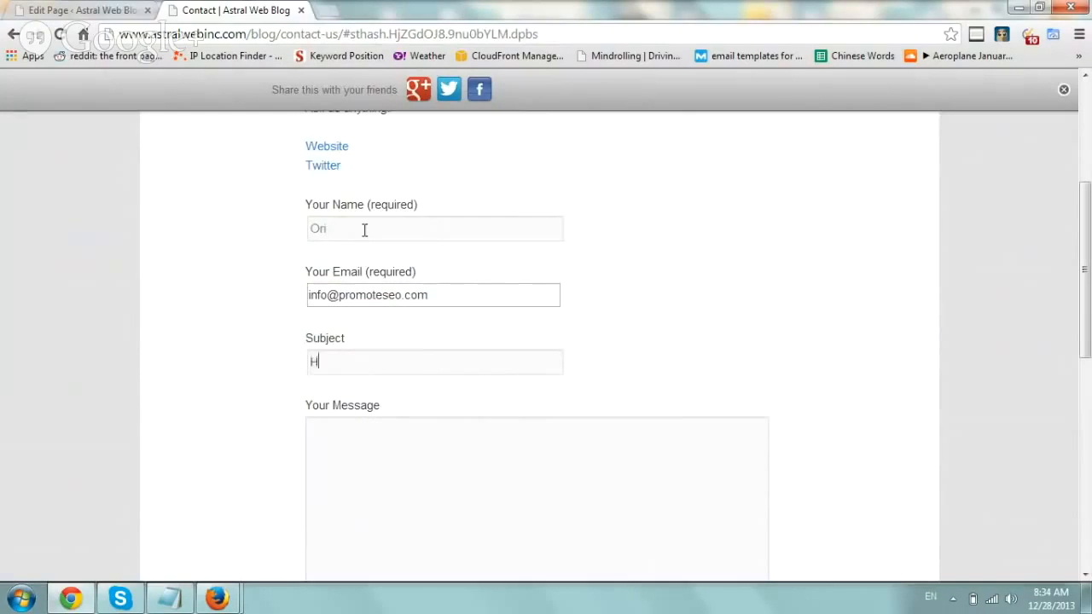
{"action": "key", "text": "Tab"}
{"action": "type", "text": "thi"}
- Enter a phone number and send the test message, confirming the success notice
{"action": "scroll", "coordinate": [653, 305], "scroll_direction": "down", "scroll_amount": 4}
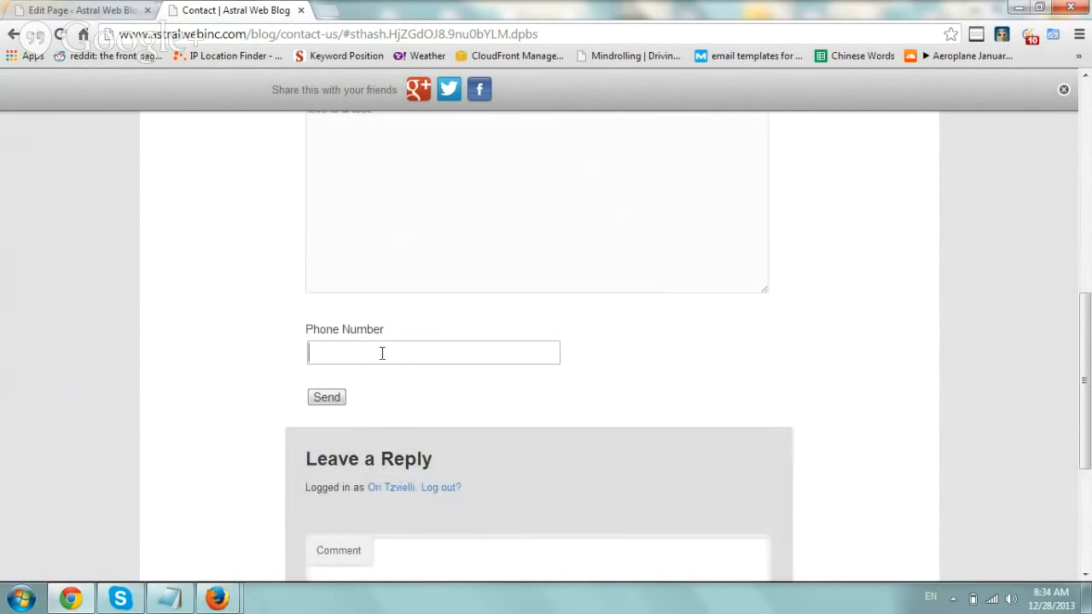
{"action": "left_click", "coordinate": [382, 353]}
{"action": "type", "text": "310555"}
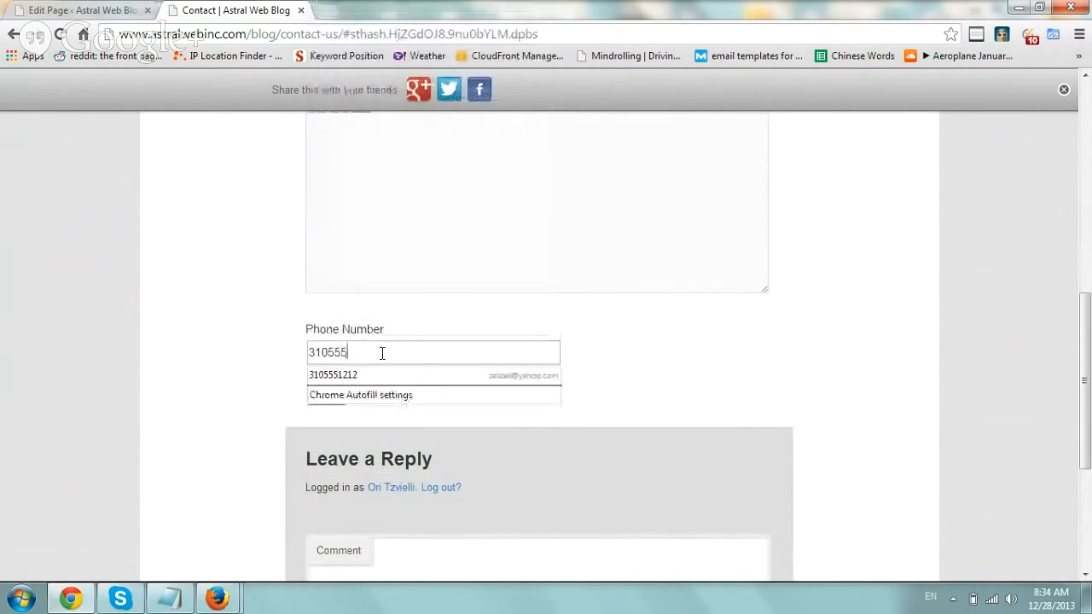
{"action": "left_click", "coordinate": [268, 353]}
{"action": "left_click", "coordinate": [326, 397]}
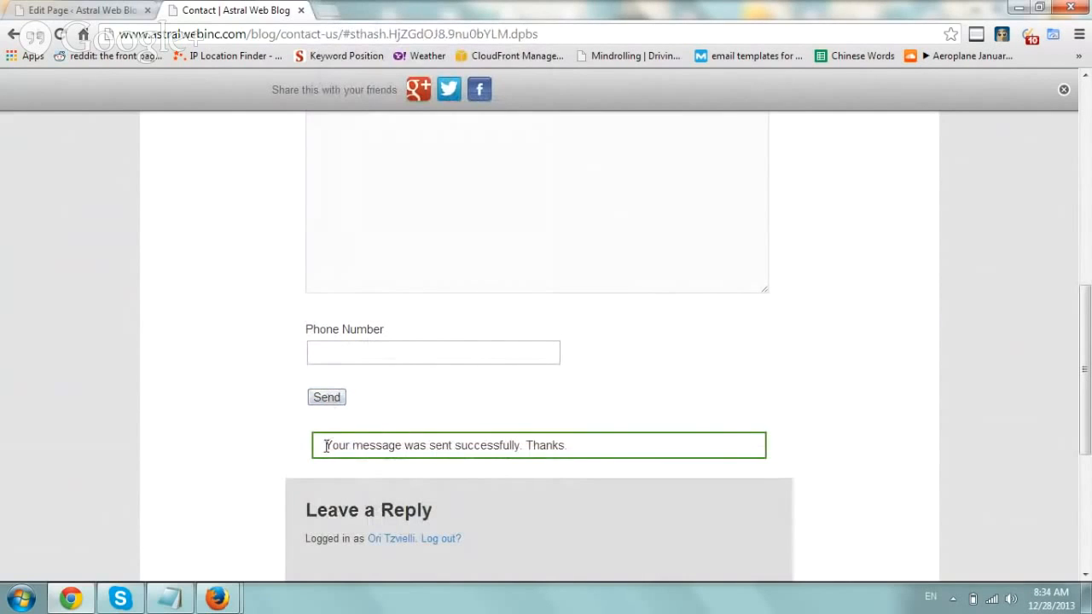
{"action": "left_click_drag", "start_coordinate": [325, 445], "coordinate": [577, 451]}
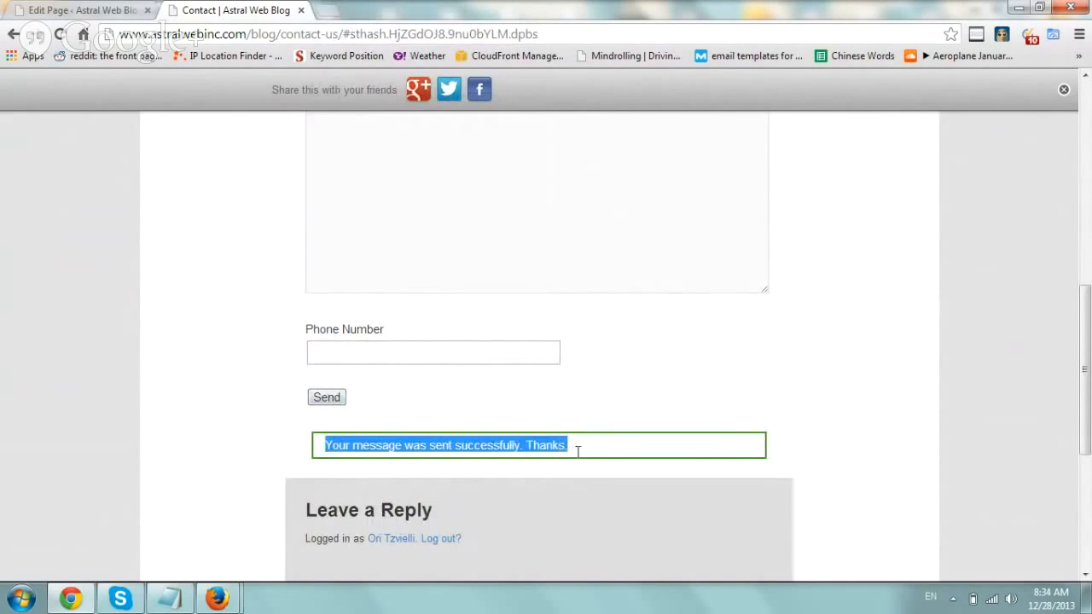
- Load Gmail in a new browser tab
{"action": "left_click", "coordinate": [327, 17]}
{"action": "type", "text": "g"}
{"action": "key", "text": "Return"}
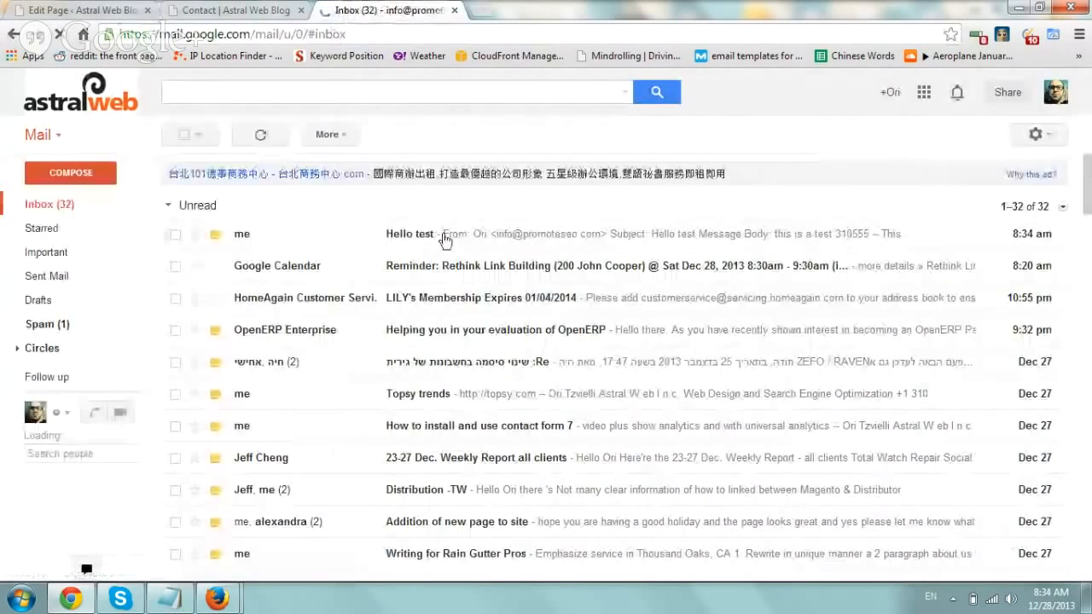
- Open the 'Hello test' email and check its message and phone number arrived
{"action": "left_click", "coordinate": [439, 234]}
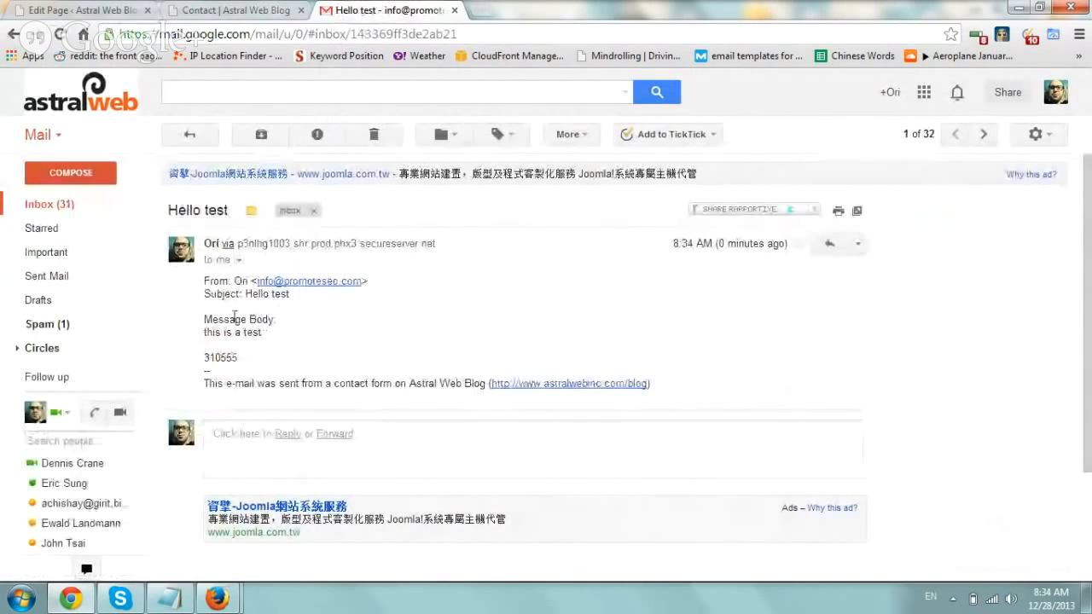
{"action": "left_click_drag", "start_coordinate": [210, 357], "coordinate": [322, 353]}
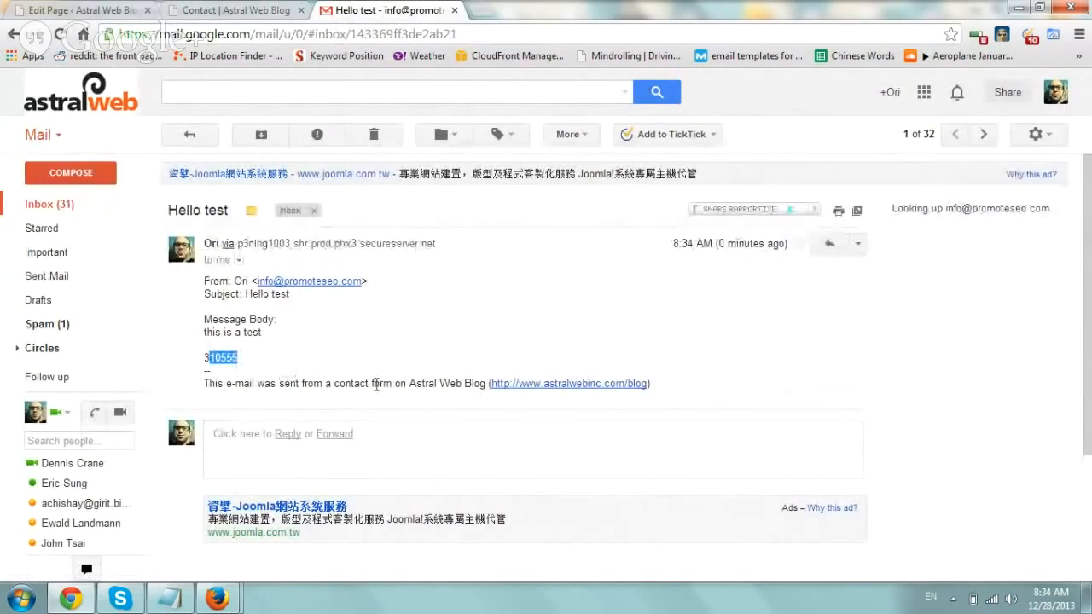
{"action": "left_click", "coordinate": [547, 327]}
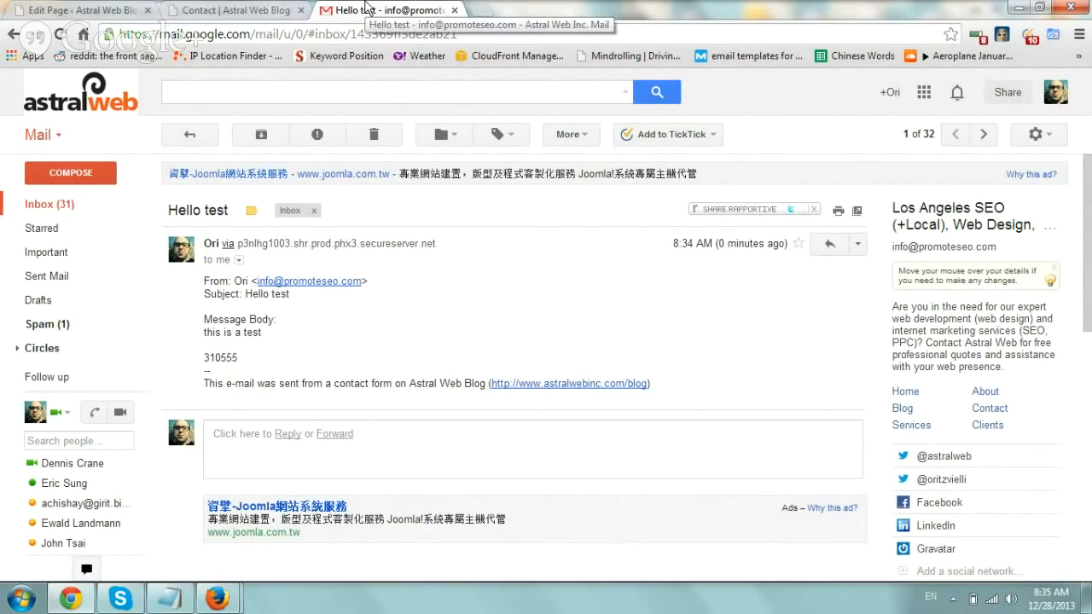
- View the Contact page's source and locate the Google Analytics script by searching 'analytics'
{"action": "left_click", "coordinate": [247, 9]}
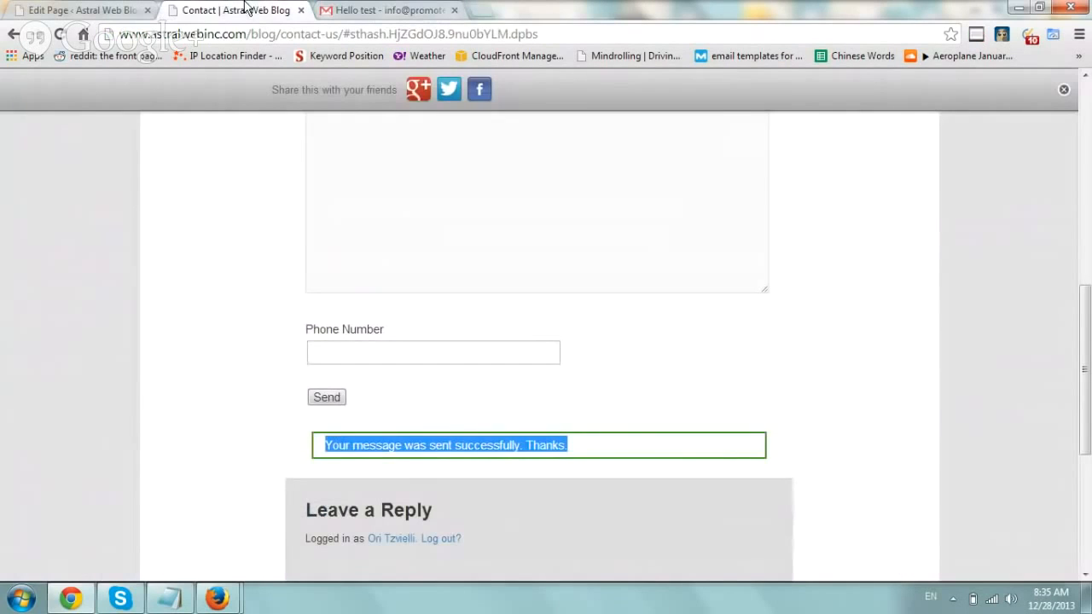
{"action": "left_click", "coordinate": [213, 319]}
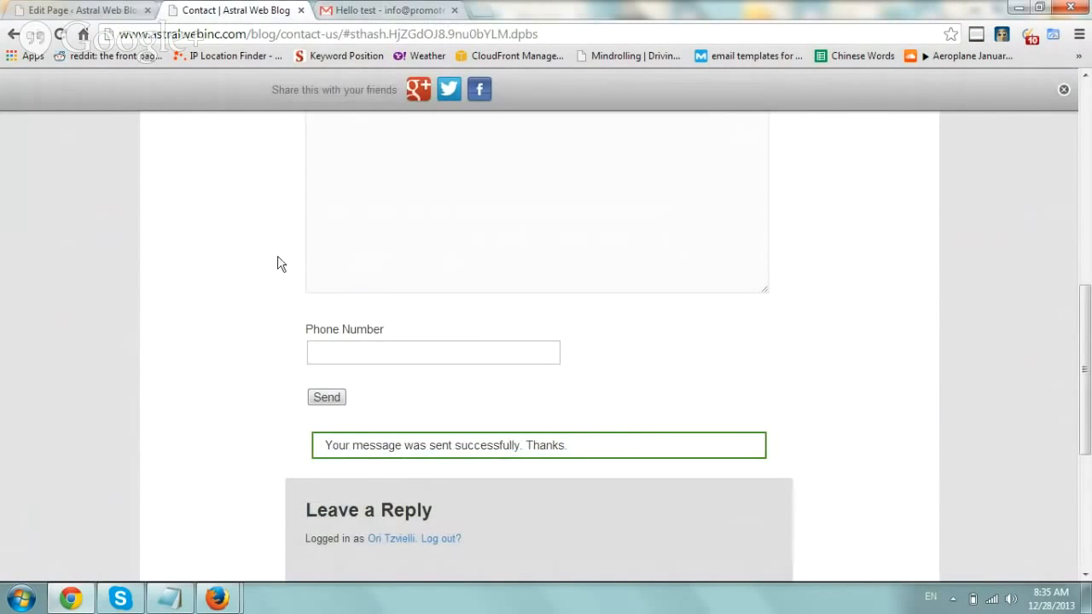
{"action": "right_click", "coordinate": [228, 210]}
{"action": "left_click", "coordinate": [288, 341]}
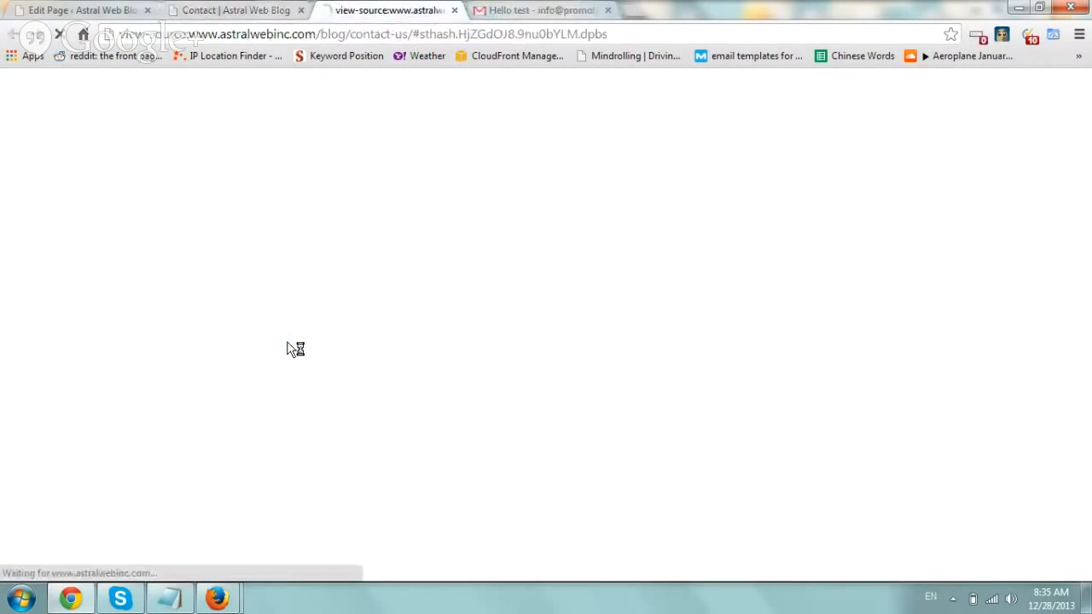
{"action": "key", "text": "ctrl+f"}
{"action": "type", "text": "analytics"}
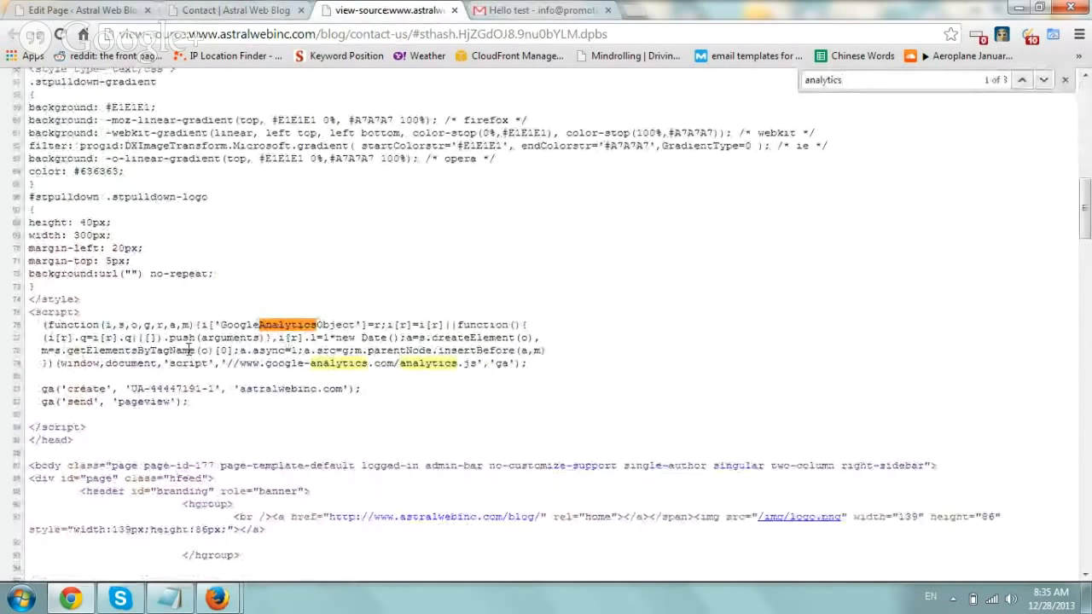
{"action": "left_click_drag", "start_coordinate": [89, 429], "coordinate": [12, 308]}
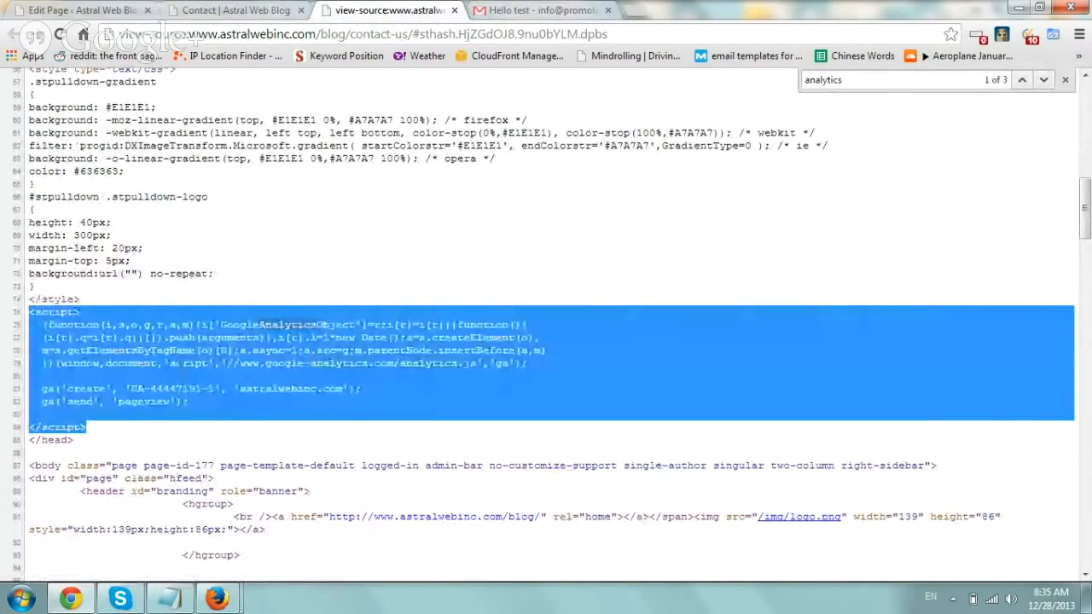
- Go back to the WordPress Edit Page tab for Contact
{"action": "left_click", "coordinate": [252, 10]}
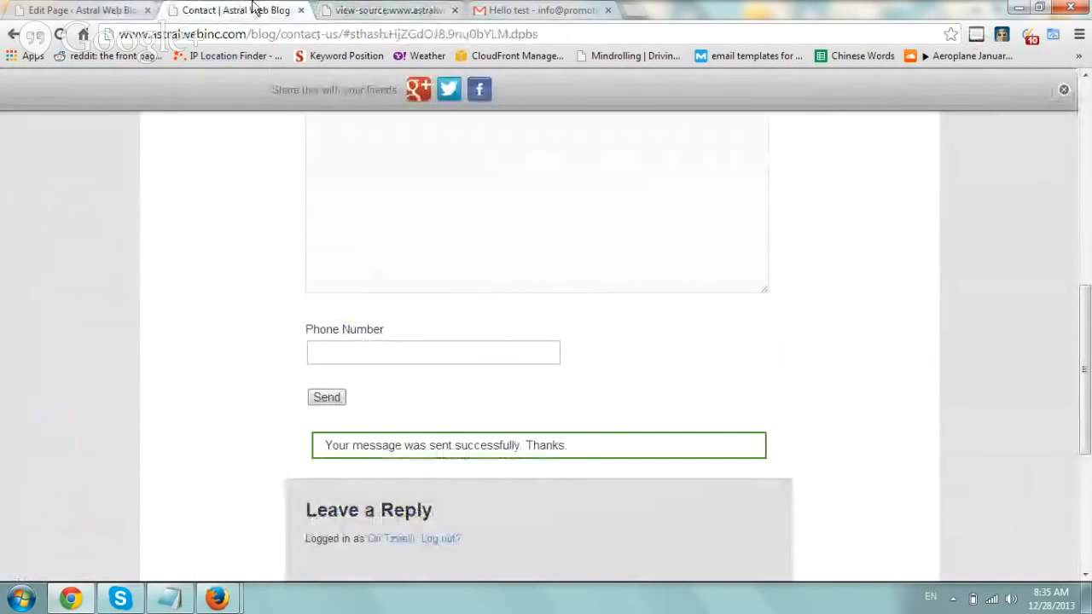
{"action": "left_click", "coordinate": [372, 8]}
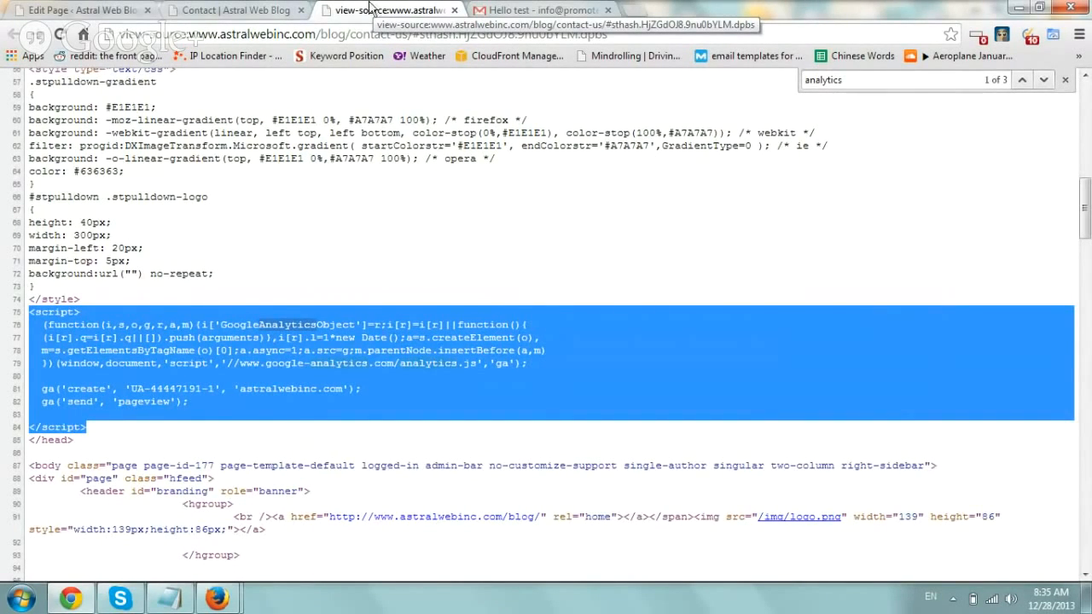
{"action": "left_click", "coordinate": [85, 10]}
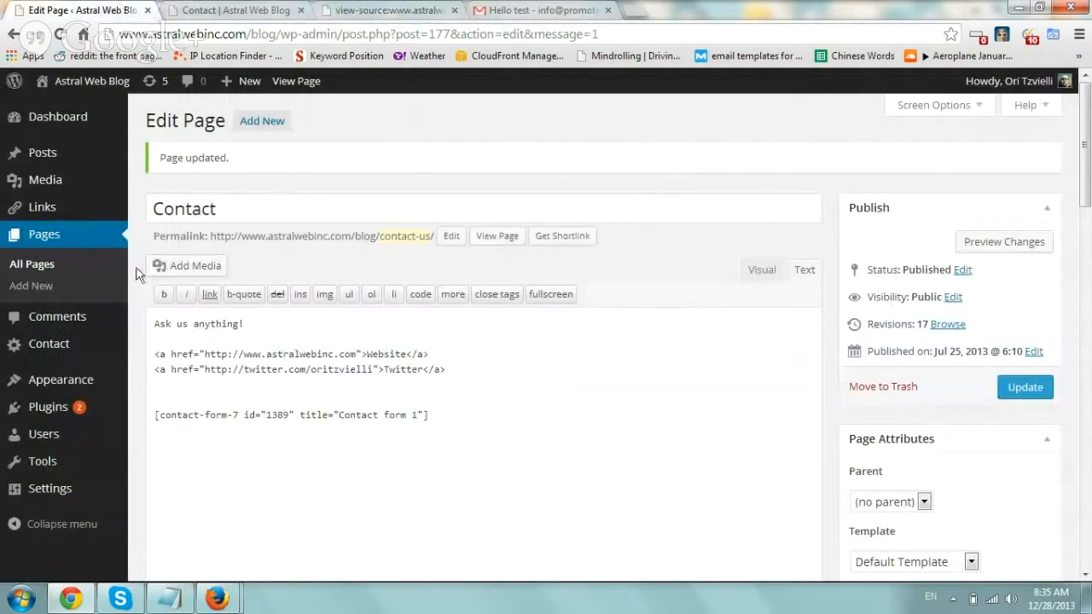
- Open Contact form 1 from the Contact list and scroll to its empty Additional Settings box
{"action": "left_click", "coordinate": [82, 345]}
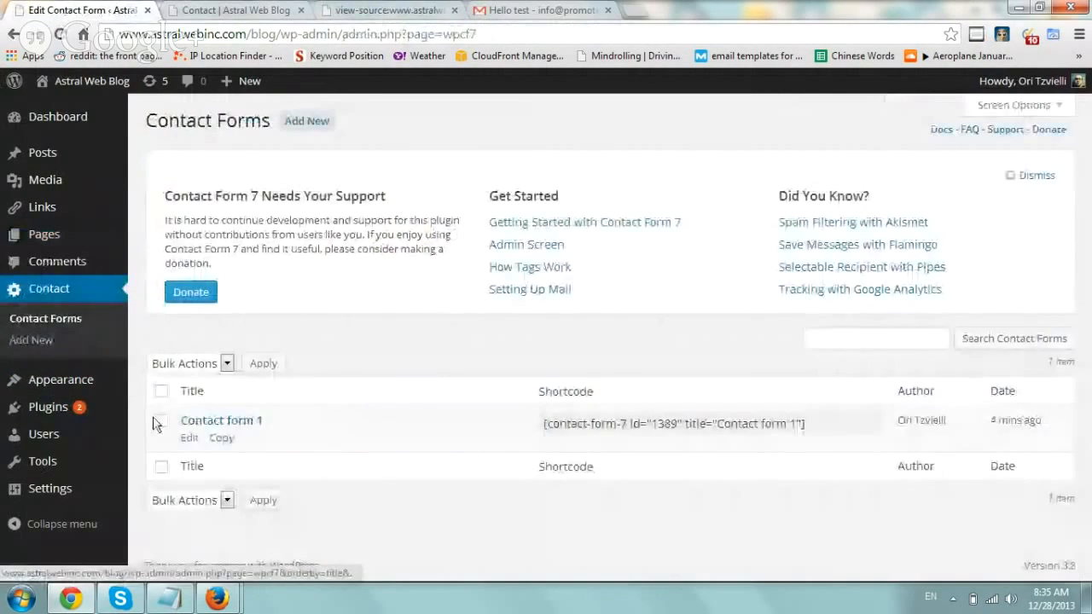
{"action": "left_click", "coordinate": [192, 440]}
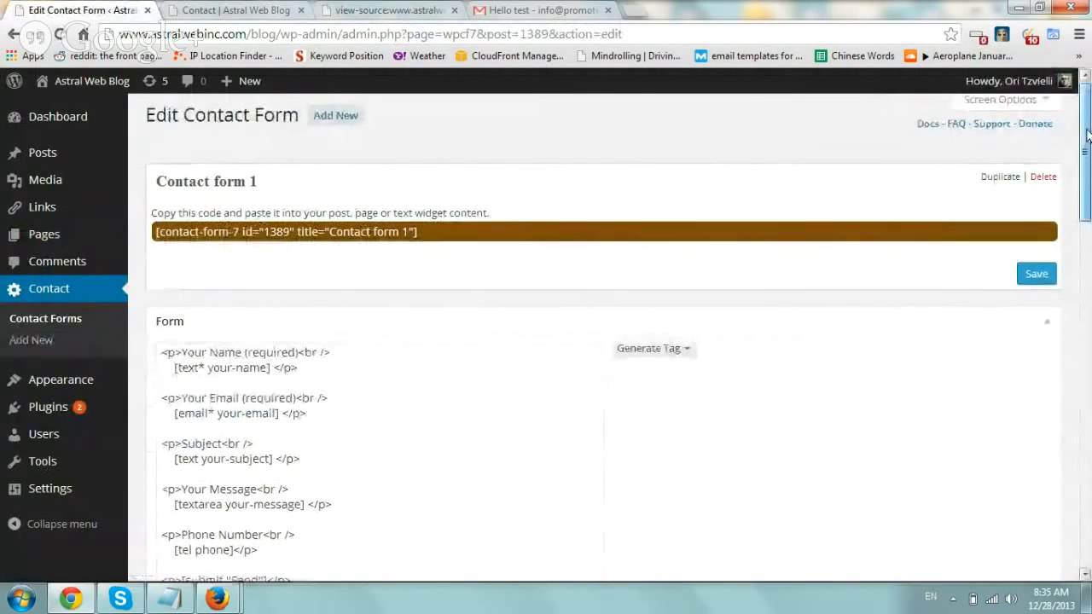
{"action": "left_click_drag", "start_coordinate": [1087, 135], "coordinate": [1087, 477]}
{"action": "left_click_drag", "start_coordinate": [278, 360], "coordinate": [244, 366]}
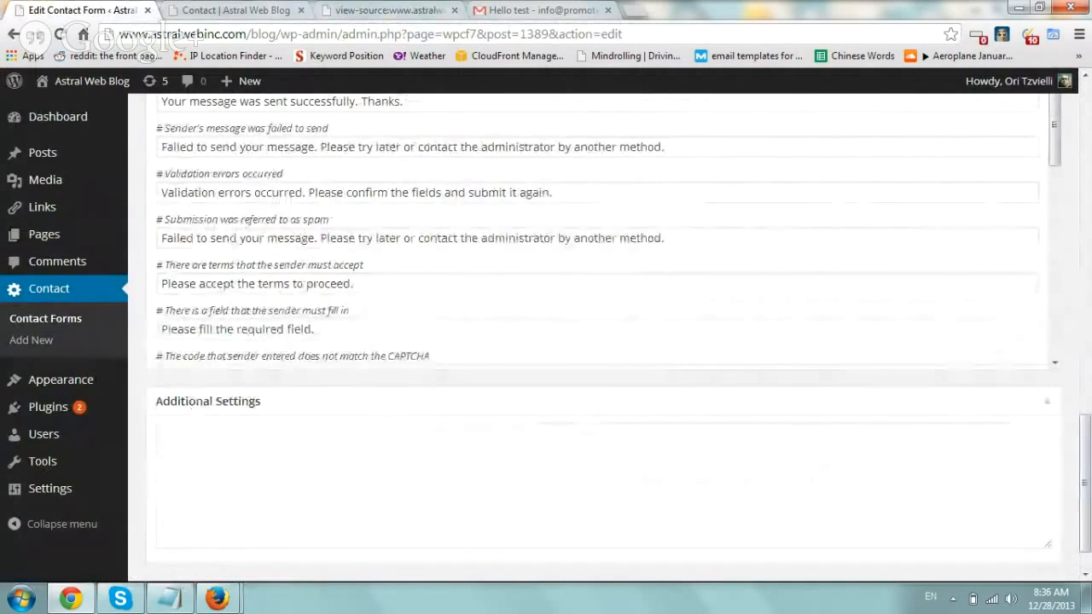
- Paste the on_sent_ok tracking code from the notes into Additional Settings
{"action": "key", "text": "alt+Tab"}
{"action": "left_click_drag", "start_coordinate": [564, 300], "coordinate": [479, 289]}
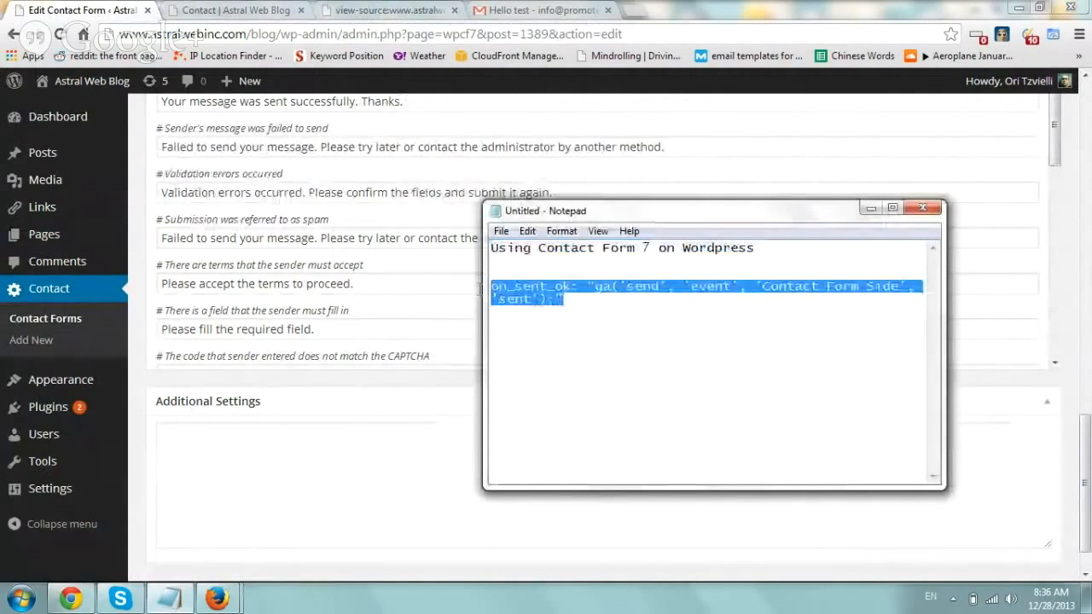
{"action": "key", "text": "ctrl+c"}
{"action": "left_click", "coordinate": [314, 462]}
{"action": "key", "text": "ctrl+v"}
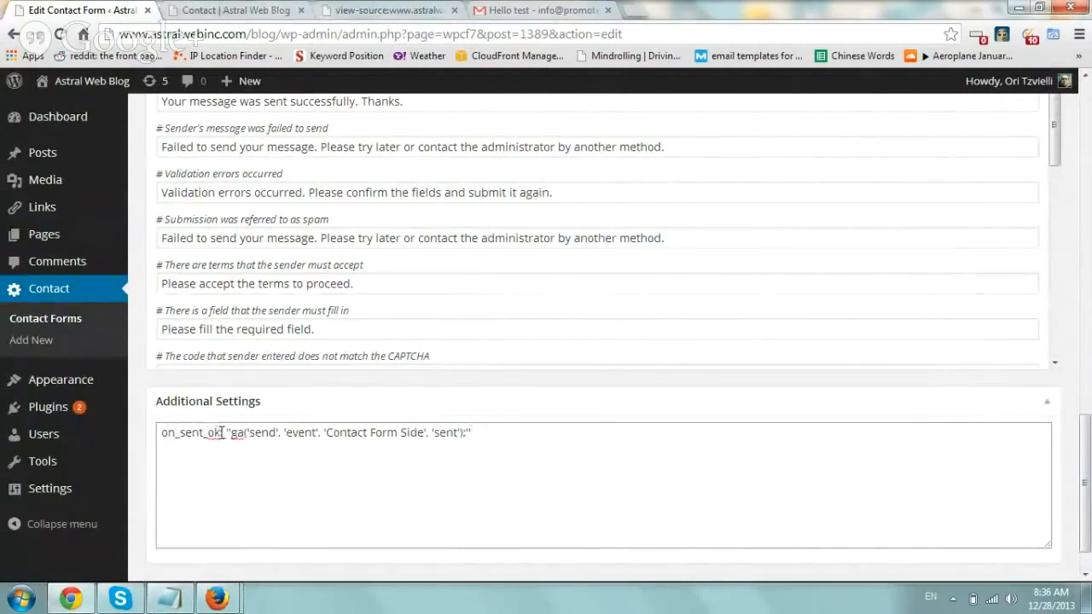
- Change the event category from 'Contact Form Side' to 'Contact Form Blog' in the ga('send','event') line
{"action": "left_click_drag", "start_coordinate": [222, 432], "coordinate": [167, 435]}
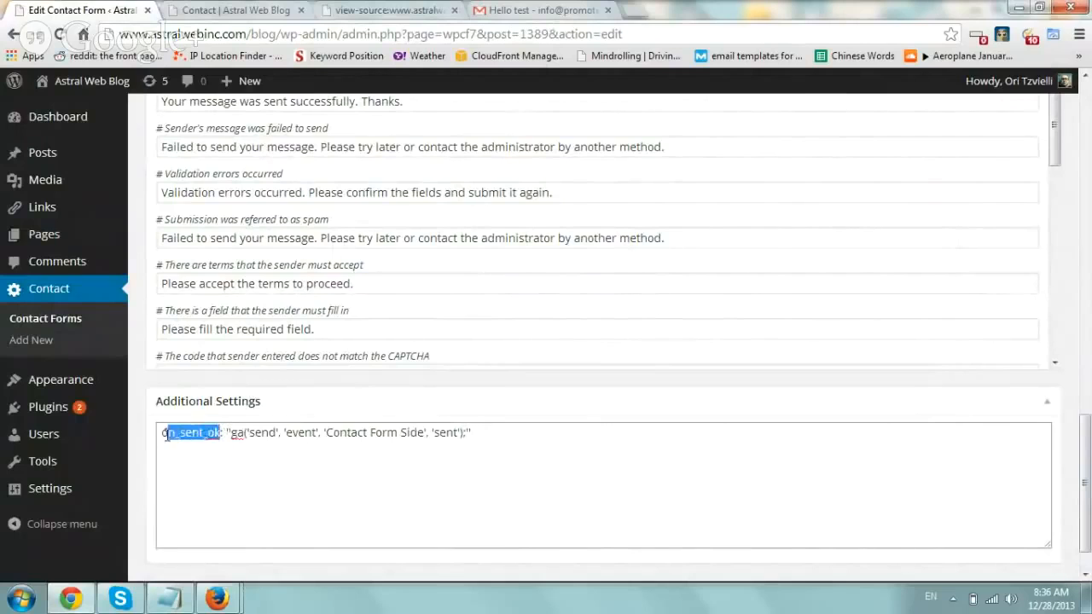
{"action": "left_click", "coordinate": [220, 433]}
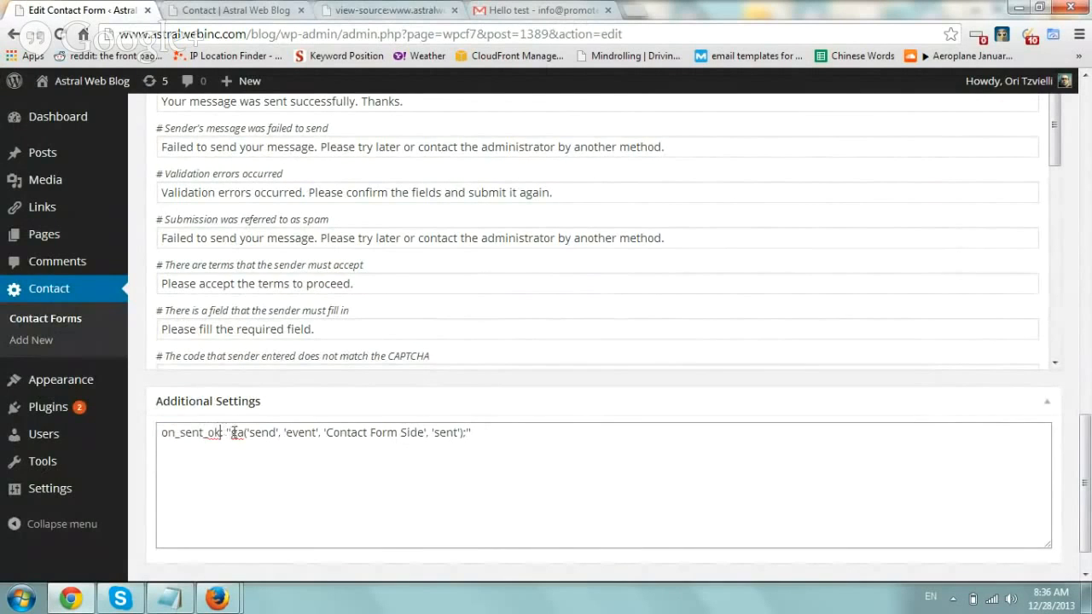
{"action": "left_click", "coordinate": [251, 433]}
{"action": "left_click_drag", "start_coordinate": [245, 432], "coordinate": [151, 432]}
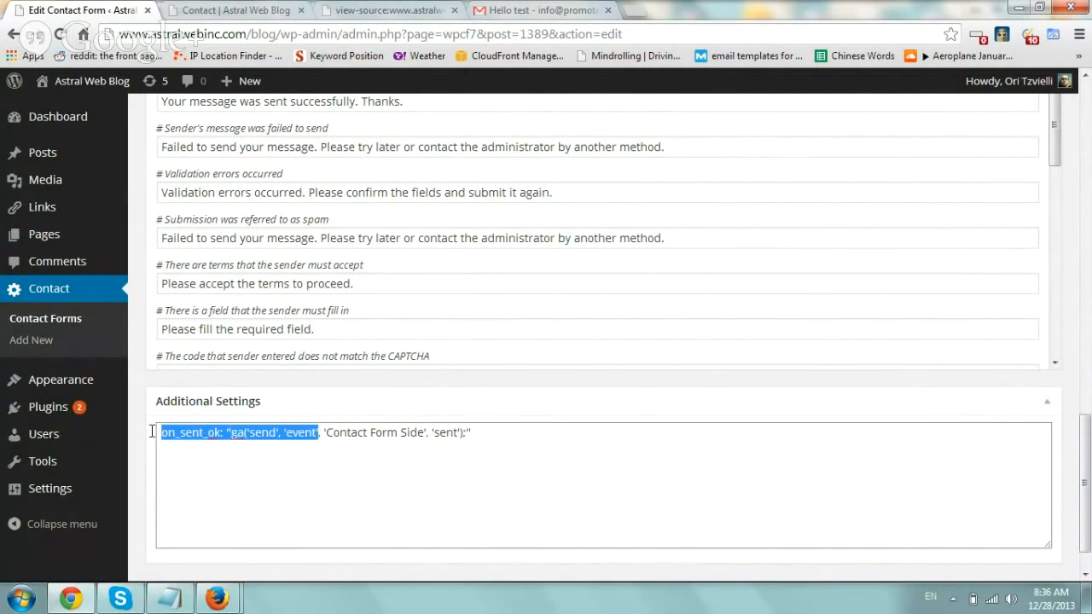
{"action": "left_click", "coordinate": [250, 432]}
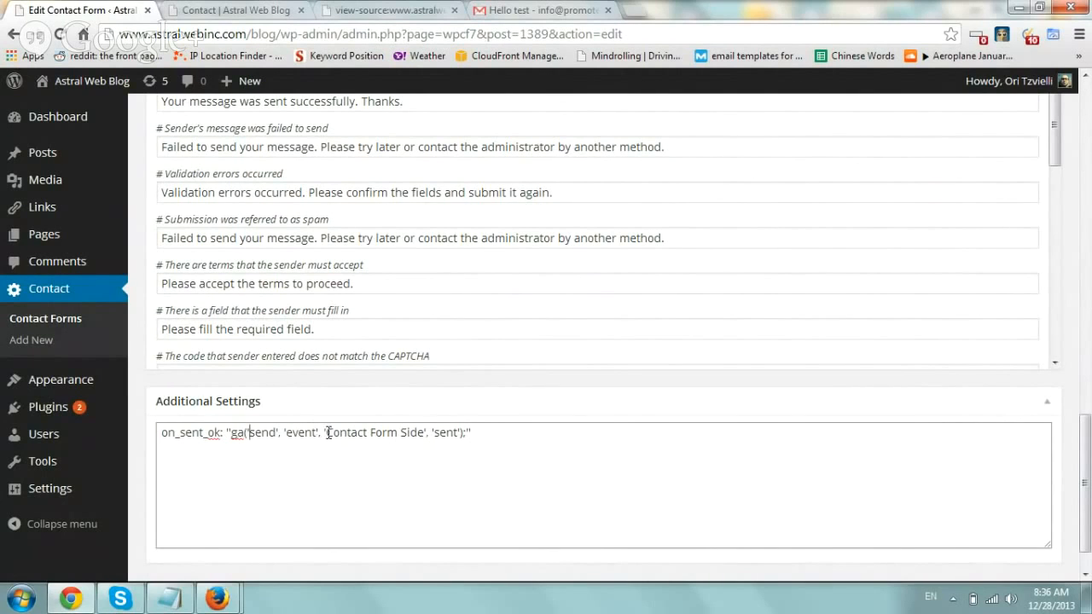
{"action": "left_click_drag", "start_coordinate": [328, 432], "coordinate": [419, 433]}
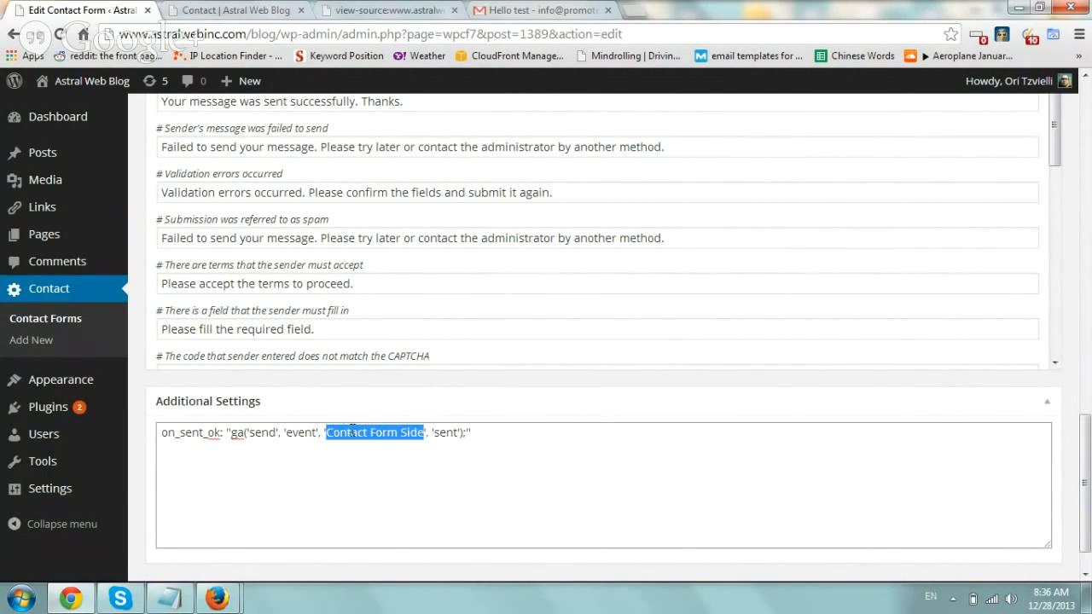
{"action": "left_click_drag", "start_coordinate": [400, 432], "coordinate": [419, 432]}
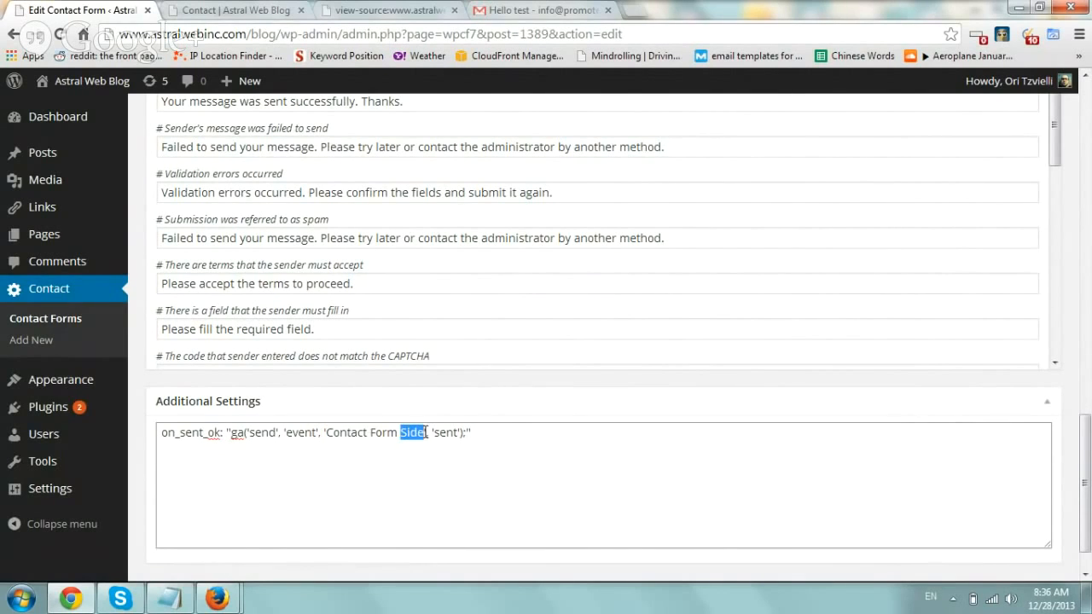
{"action": "type", "text": "Blog"}
{"action": "left_click_drag", "start_coordinate": [436, 432], "coordinate": [453, 432]}
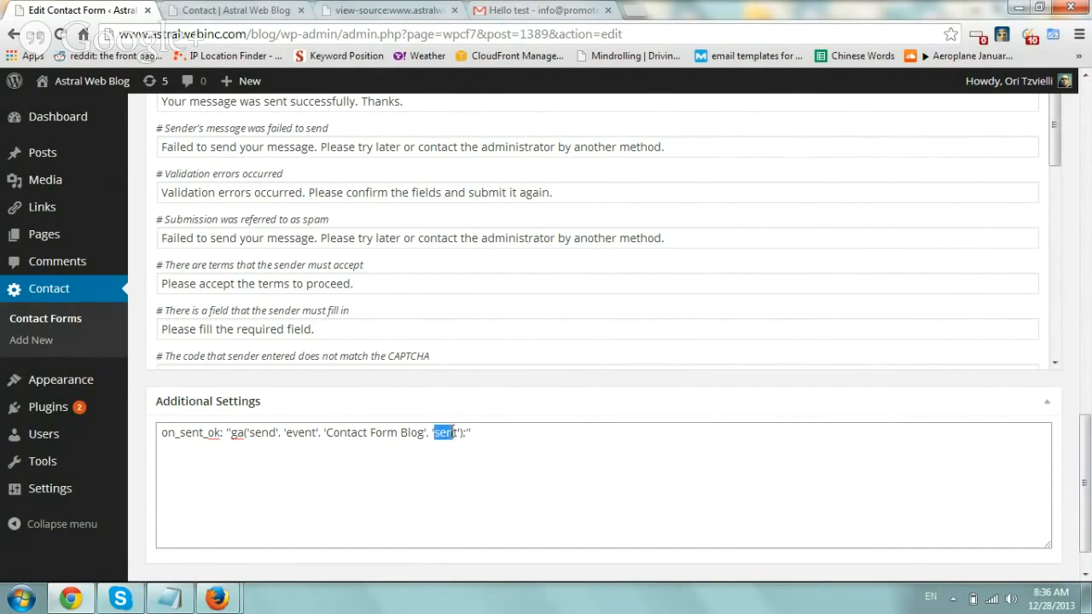
{"action": "left_click", "coordinate": [486, 432]}
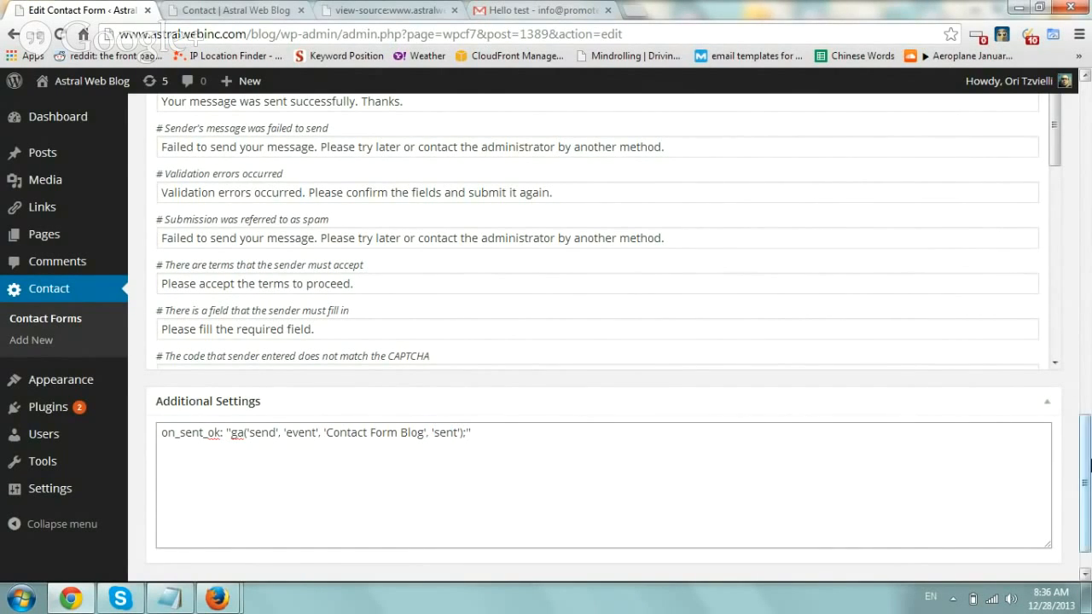
- Save Contact form 1 with the new Additional Settings
{"action": "scroll", "coordinate": [512, 392], "scroll_direction": "down", "scroll_amount": 1}
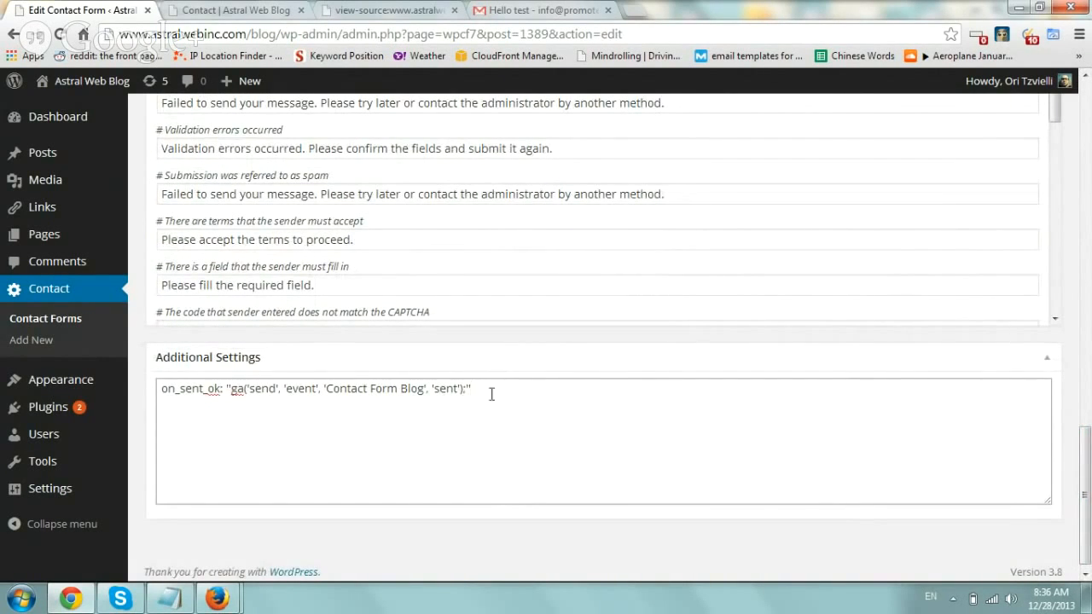
{"action": "left_click_drag", "start_coordinate": [1088, 522], "coordinate": [1085, 179]}
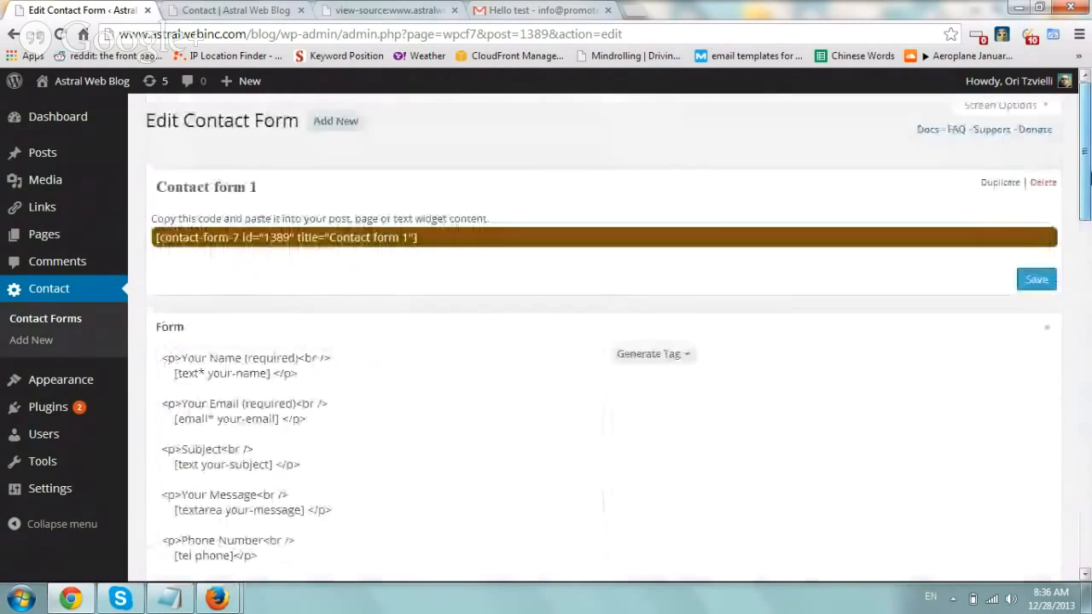
{"action": "left_click", "coordinate": [1034, 282]}
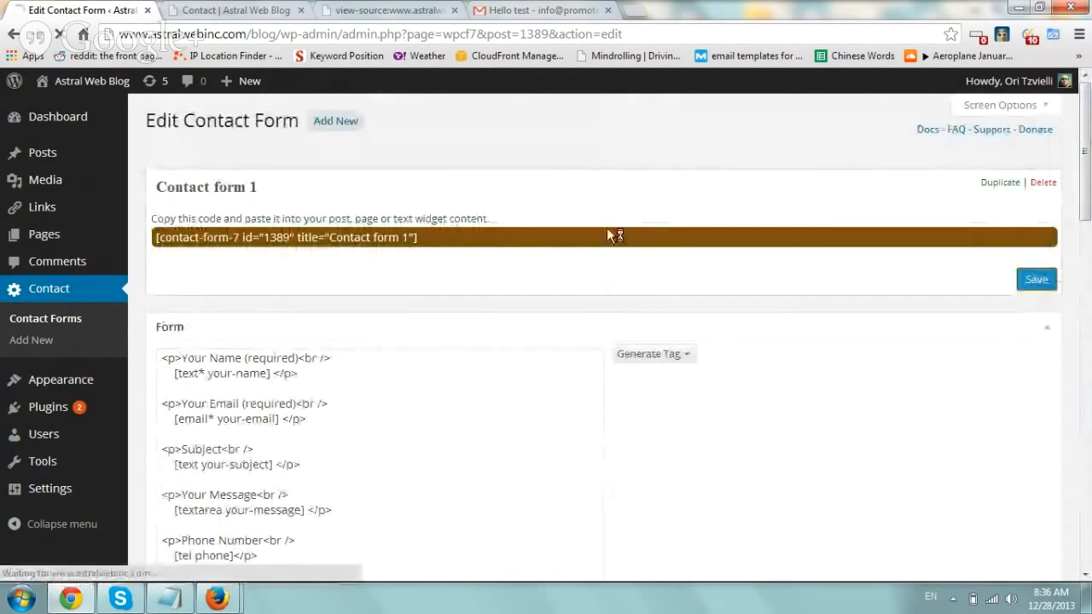
- Open the Google Analytics website in a new Firefox tab
{"action": "mouse_move", "coordinate": [216, 598]}
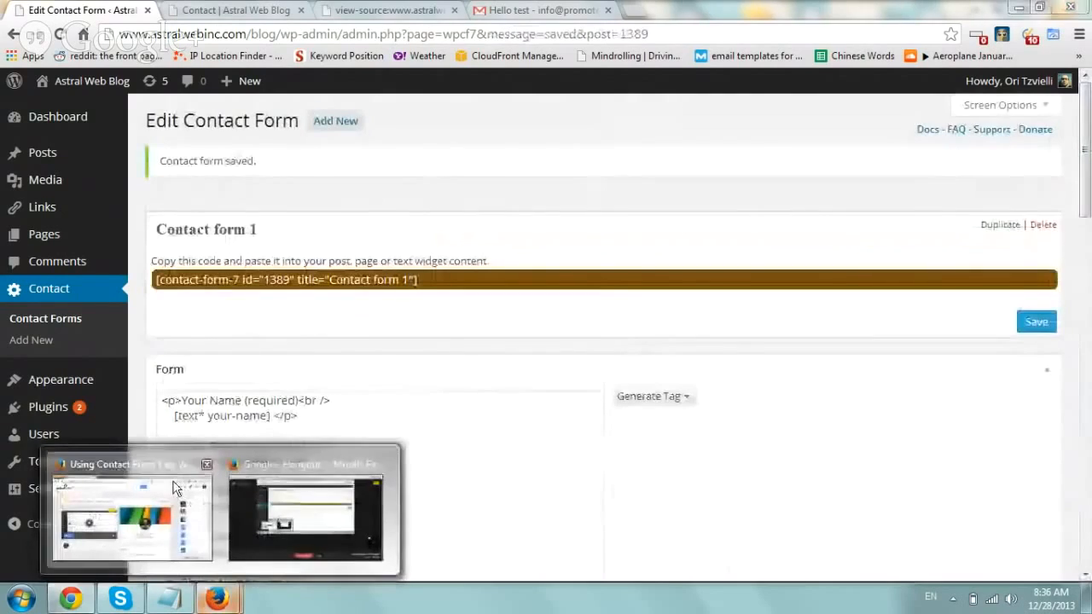
{"action": "left_click", "coordinate": [132, 520]}
{"action": "left_click", "coordinate": [285, 11]}
{"action": "left_click", "coordinate": [219, 227]}
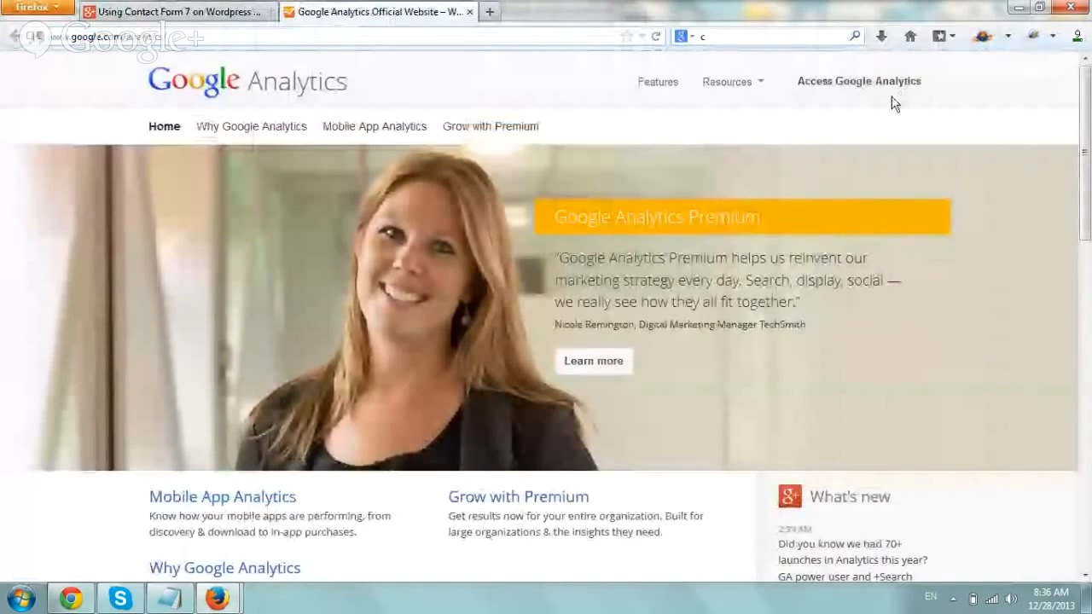
- Open the Real-Time Events report for Main Website's All Web Site Data in Google Analytics
{"action": "left_click", "coordinate": [861, 85]}
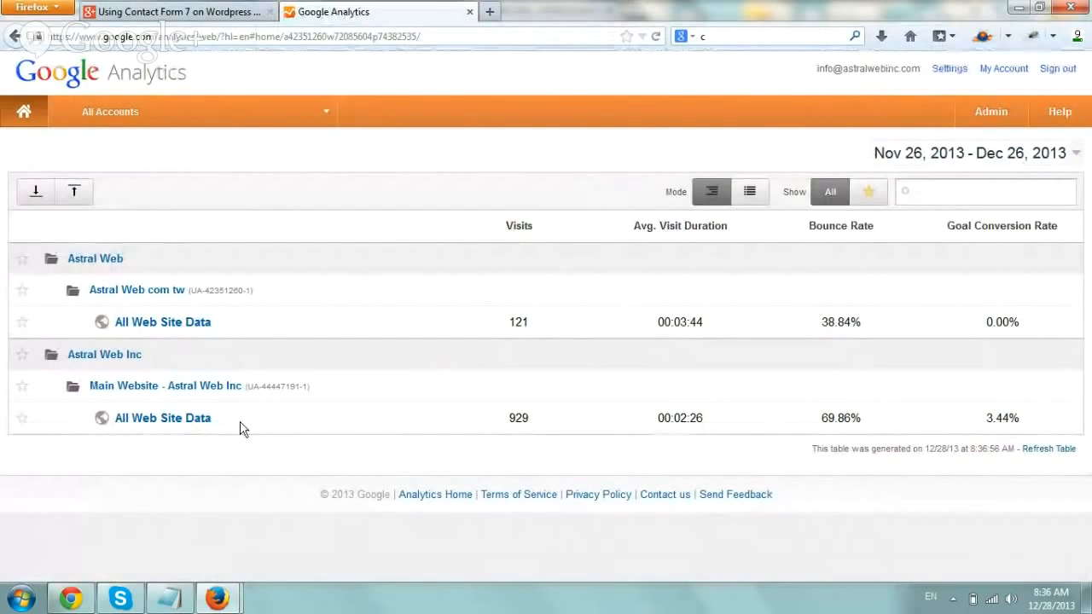
{"action": "left_click", "coordinate": [196, 428]}
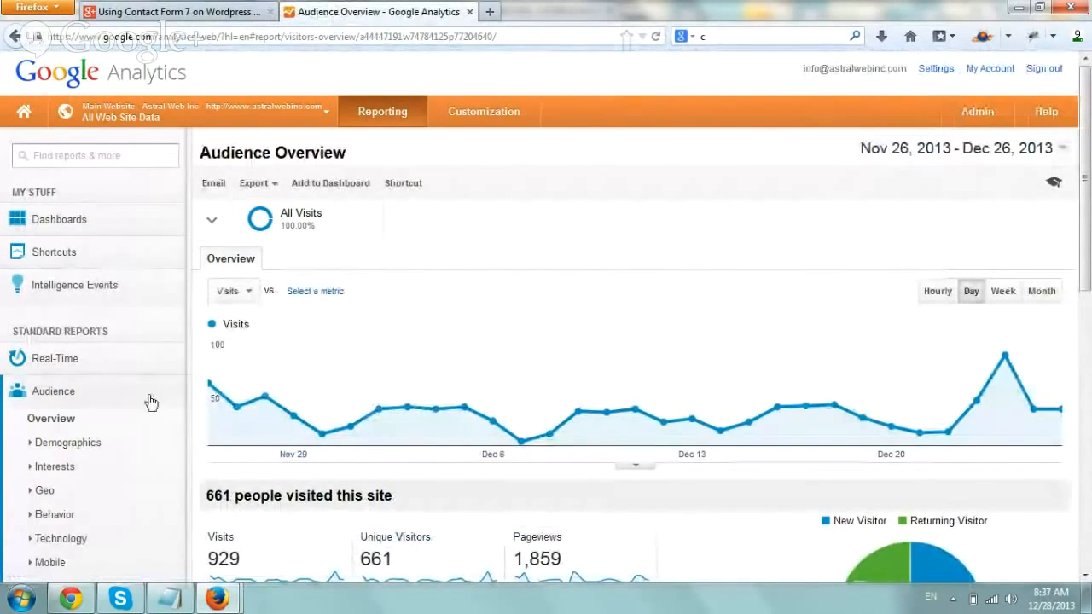
{"action": "left_click", "coordinate": [124, 388]}
{"action": "left_click", "coordinate": [114, 376]}
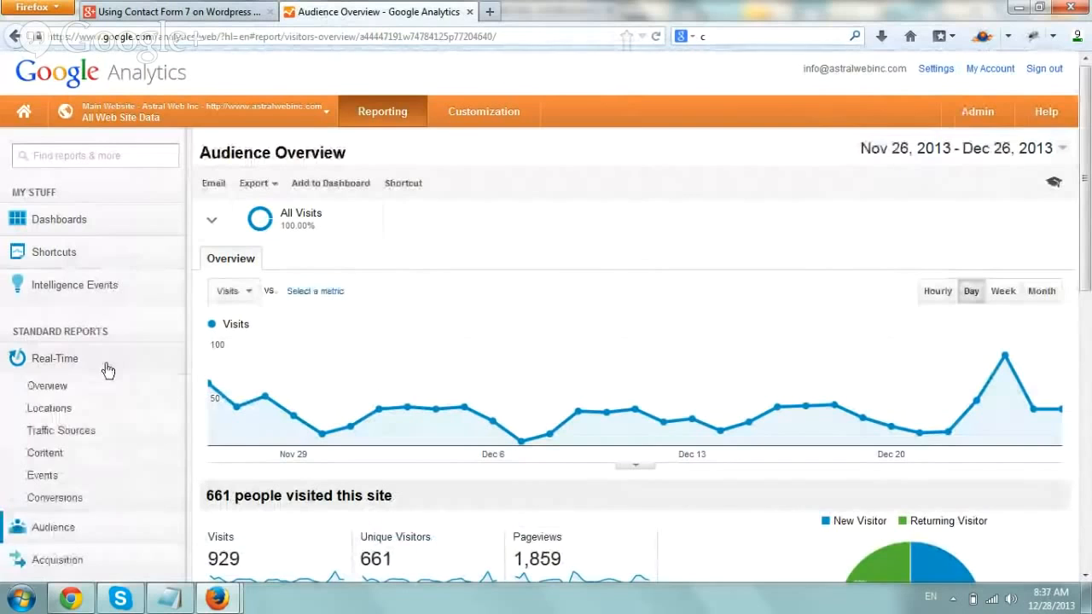
{"action": "left_click", "coordinate": [85, 475]}
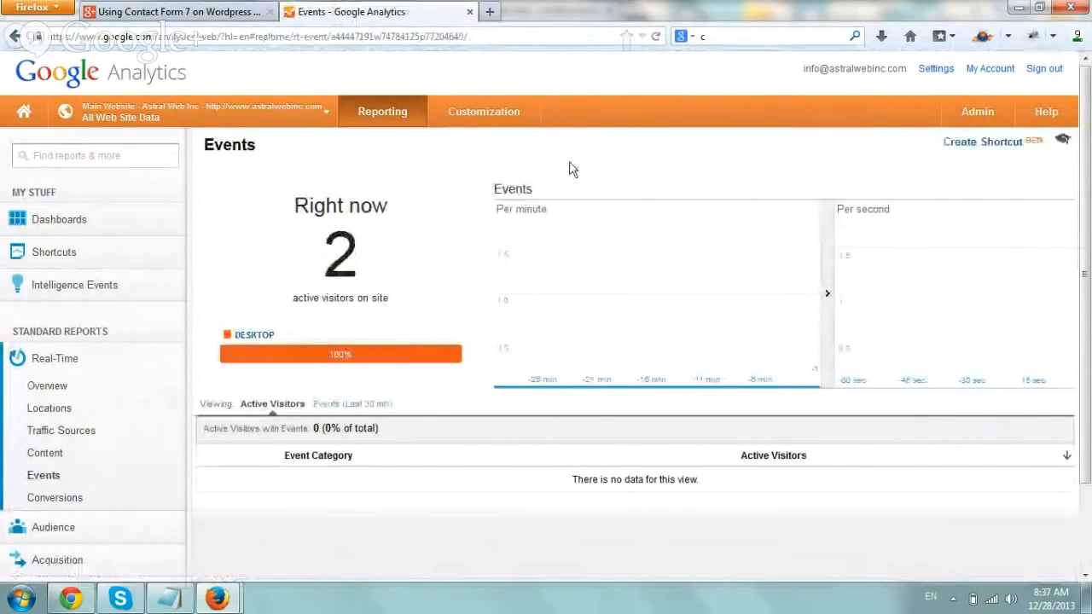
{"action": "left_click", "coordinate": [70, 598]}
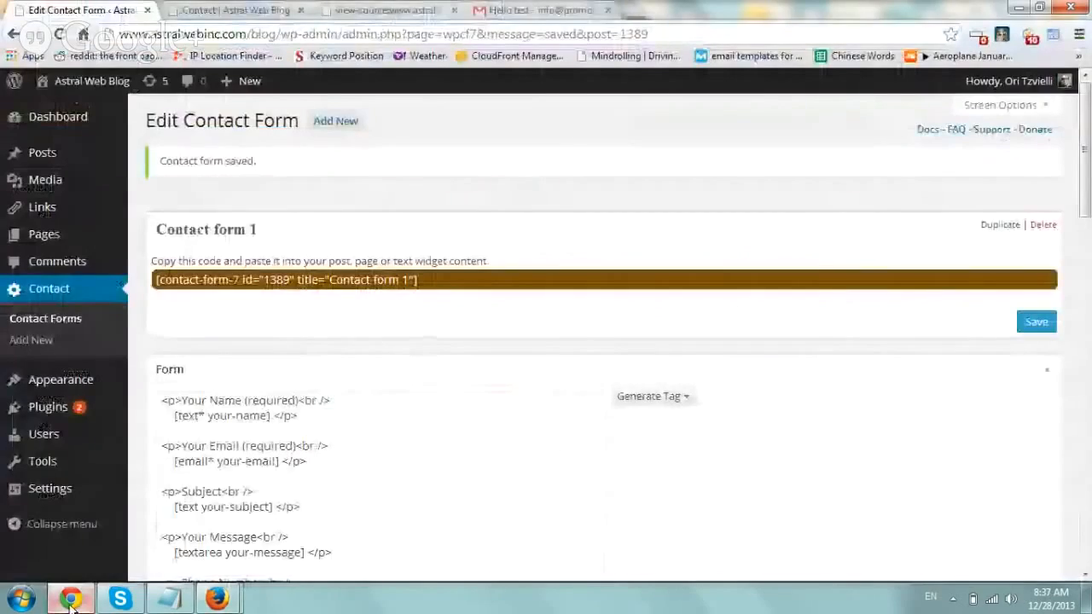
- Reload the blog's Contact page and set the Analytics Events view to Last 30 min
{"action": "left_click", "coordinate": [271, 12]}
{"action": "left_click", "coordinate": [280, 32]}
{"action": "key", "text": "Return"}
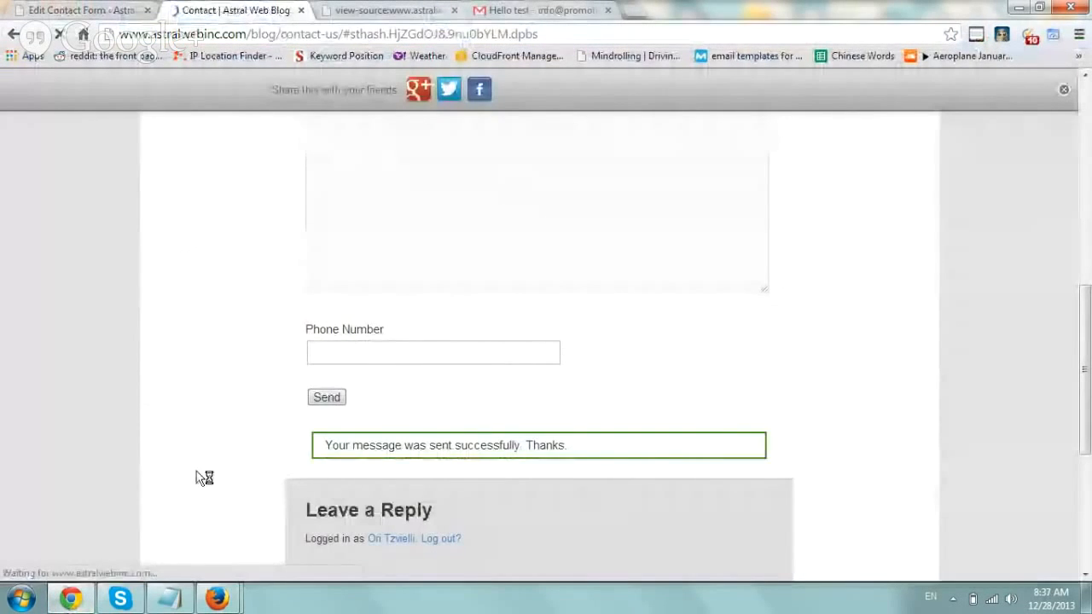
{"action": "mouse_move", "coordinate": [216, 600]}
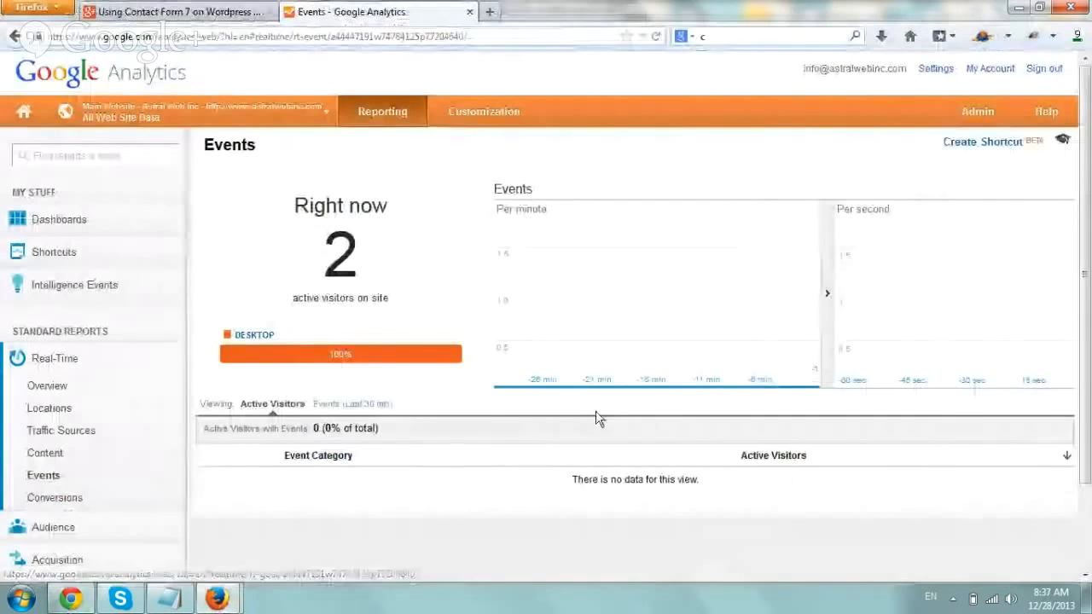
{"action": "left_click", "coordinate": [330, 404]}
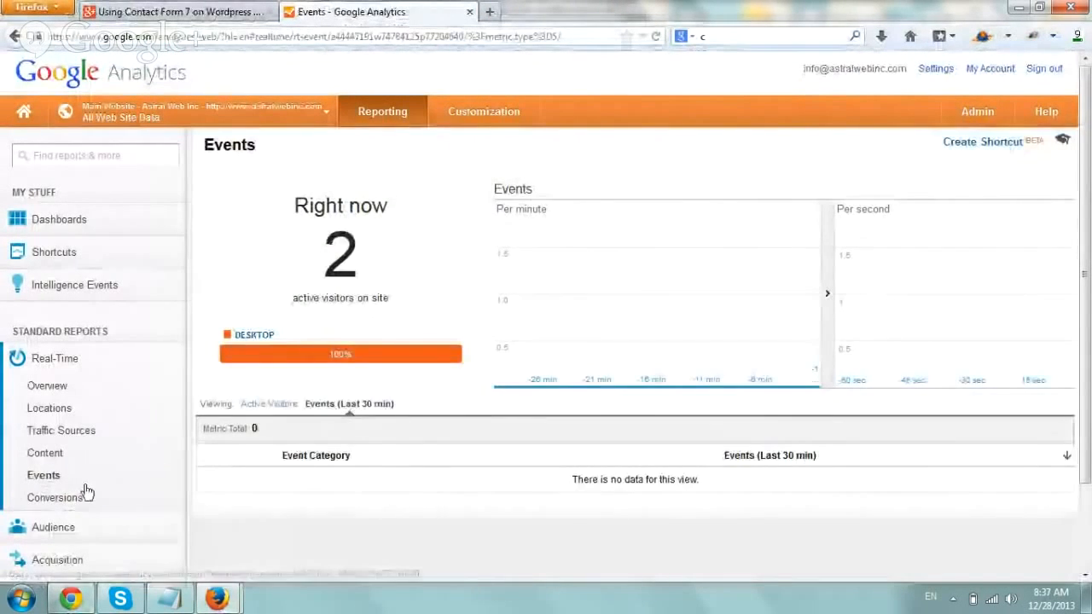
{"action": "left_click", "coordinate": [71, 599]}
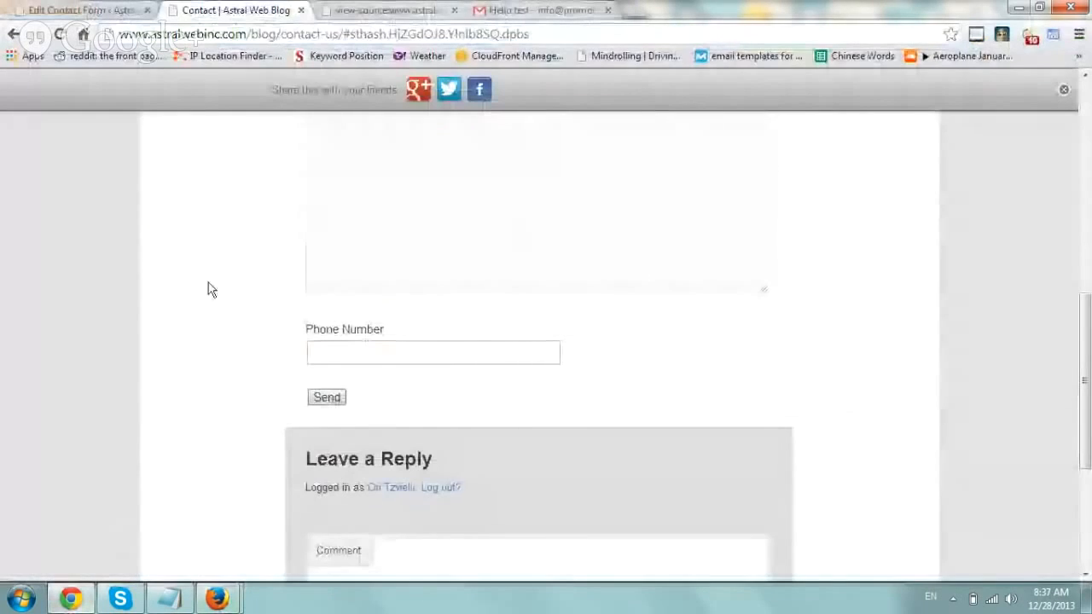
- Fill the contact form with a test email, 'test subject' and 'test message'
{"action": "scroll", "coordinate": [208, 282], "scroll_direction": "up", "scroll_amount": 5}
{"action": "left_click", "coordinate": [370, 355]}
{"action": "type", "text": "On"}
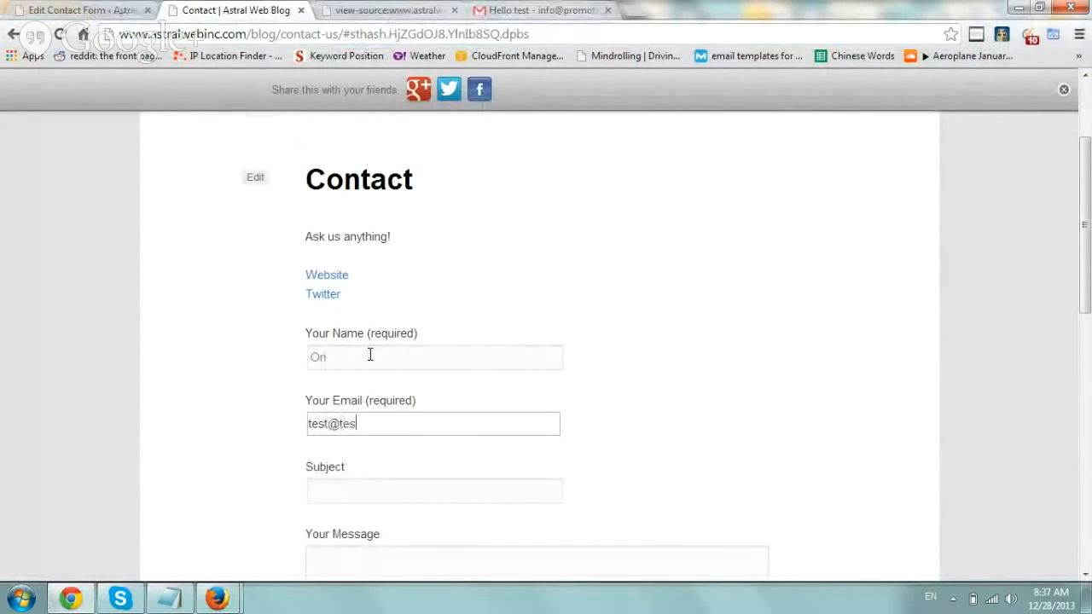
{"action": "type", "text": "test@test.com"}
{"action": "key", "text": "Tab"}
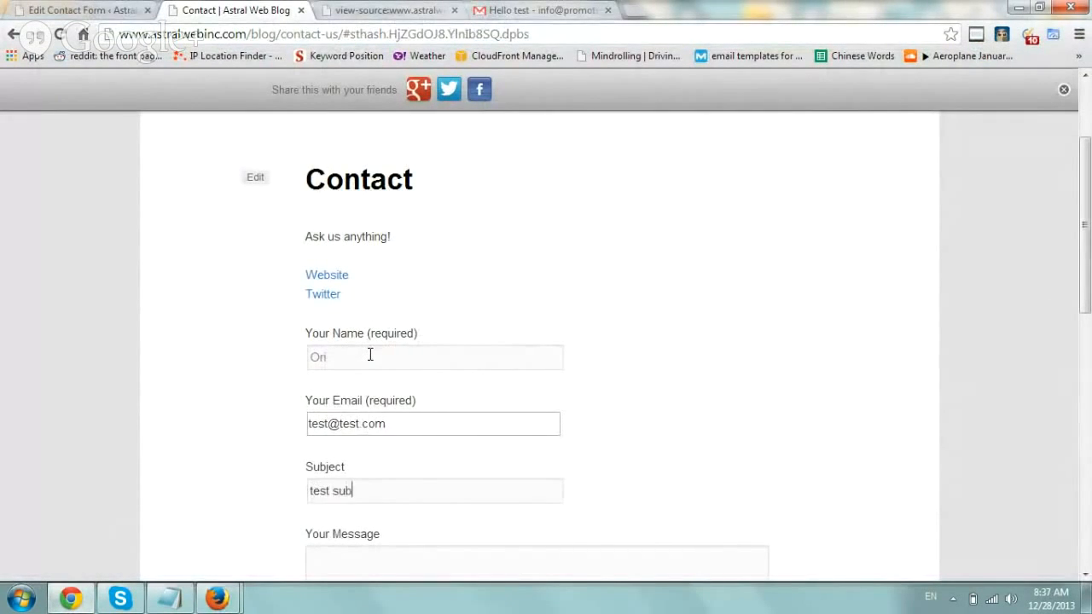
{"action": "type", "text": "test subject"}
{"action": "key", "text": "Tab"}
{"action": "type", "text": "test message"}
{"action": "key", "text": "Tab"}
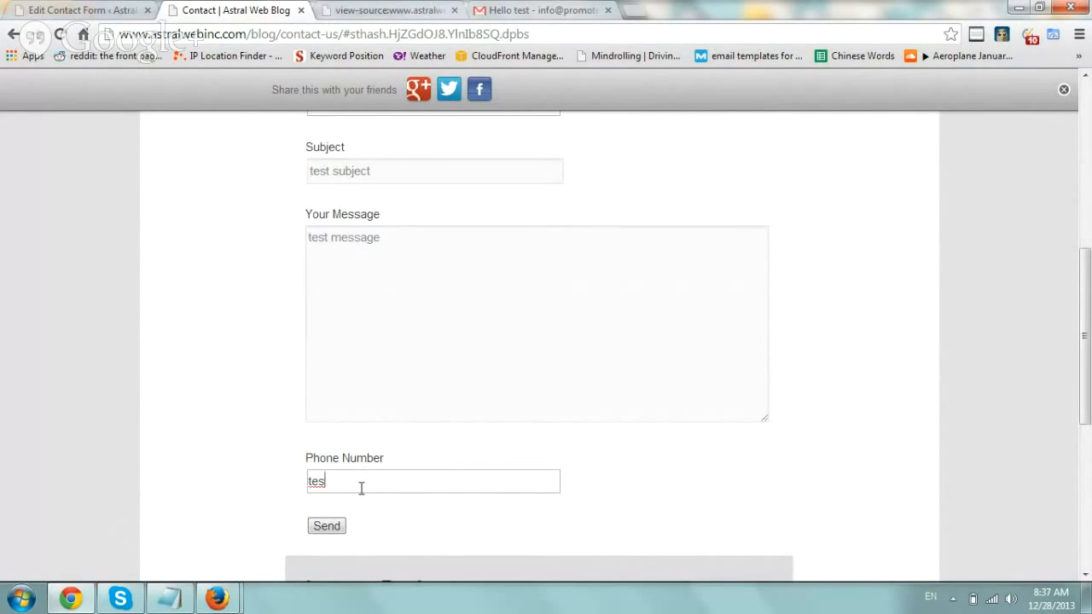
- Send the form and check the 'message was sent successfully' confirmation
{"action": "left_click", "coordinate": [327, 526]}
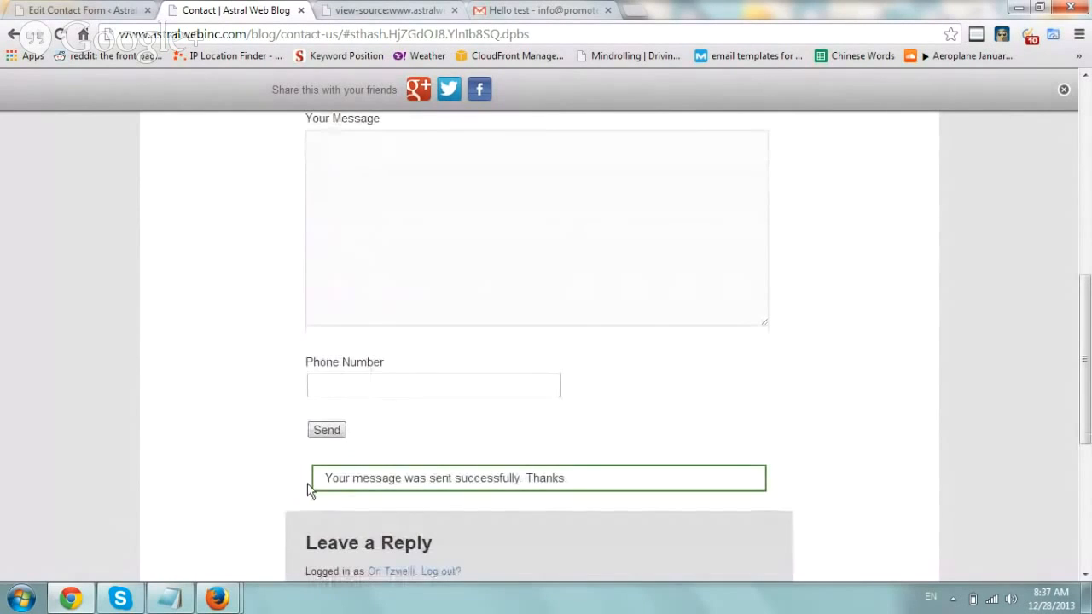
{"action": "left_click_drag", "start_coordinate": [330, 480], "coordinate": [565, 482]}
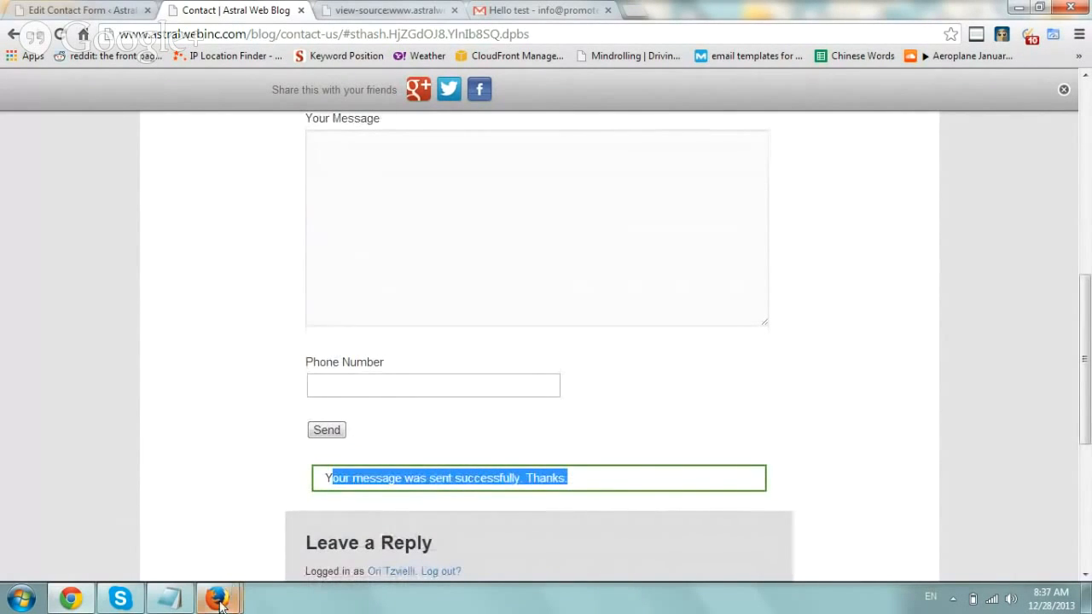
{"action": "mouse_move", "coordinate": [217, 597]}
{"action": "left_click", "coordinate": [176, 512]}
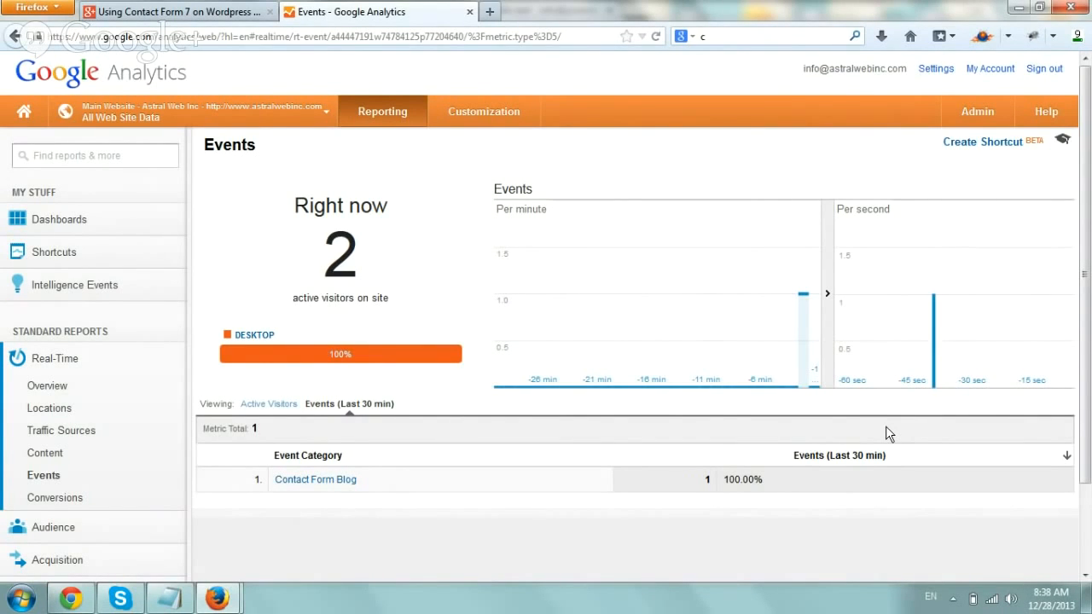
- Check the Events (Last 30 min) table lists one Contact Form Blog event
{"action": "mouse_move", "coordinate": [215, 596]}
{"action": "left_click", "coordinate": [312, 505]}
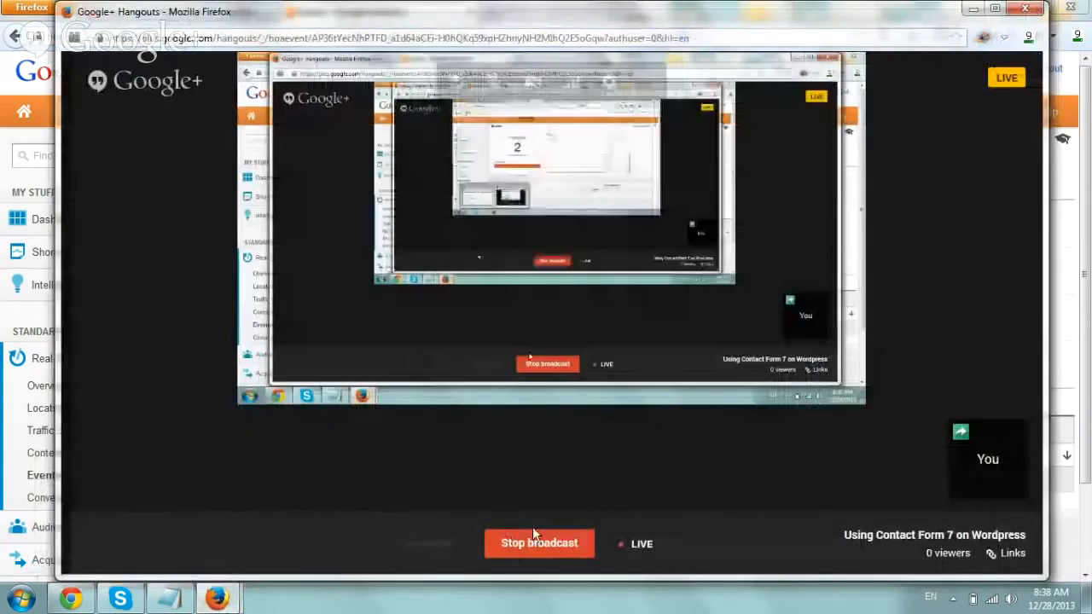